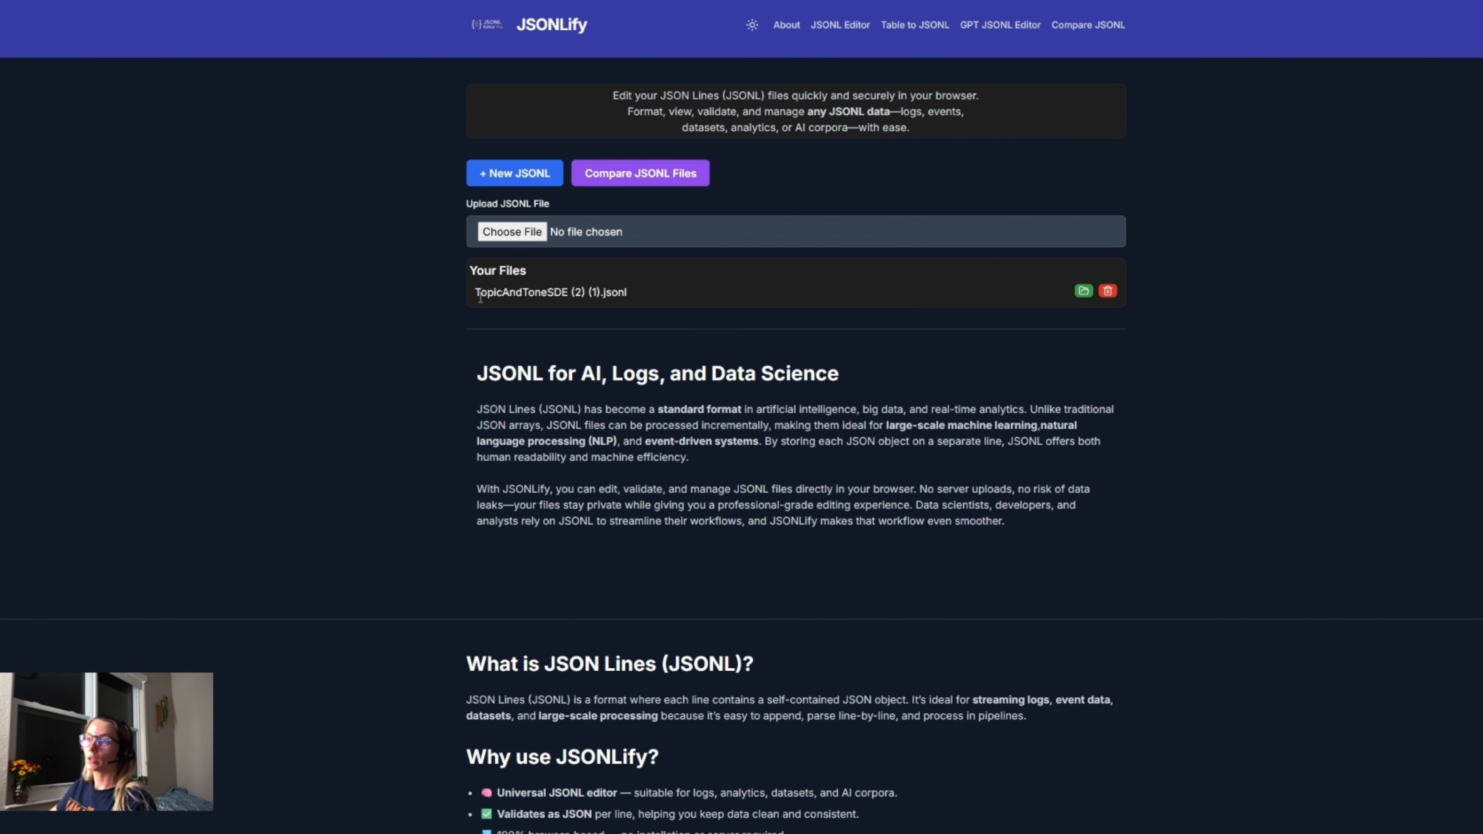
- Upload the file TopicAndToneSDE (4) (1) (1) for editing and skim through its first records
{"action": "left_click", "coordinate": [536, 234]}
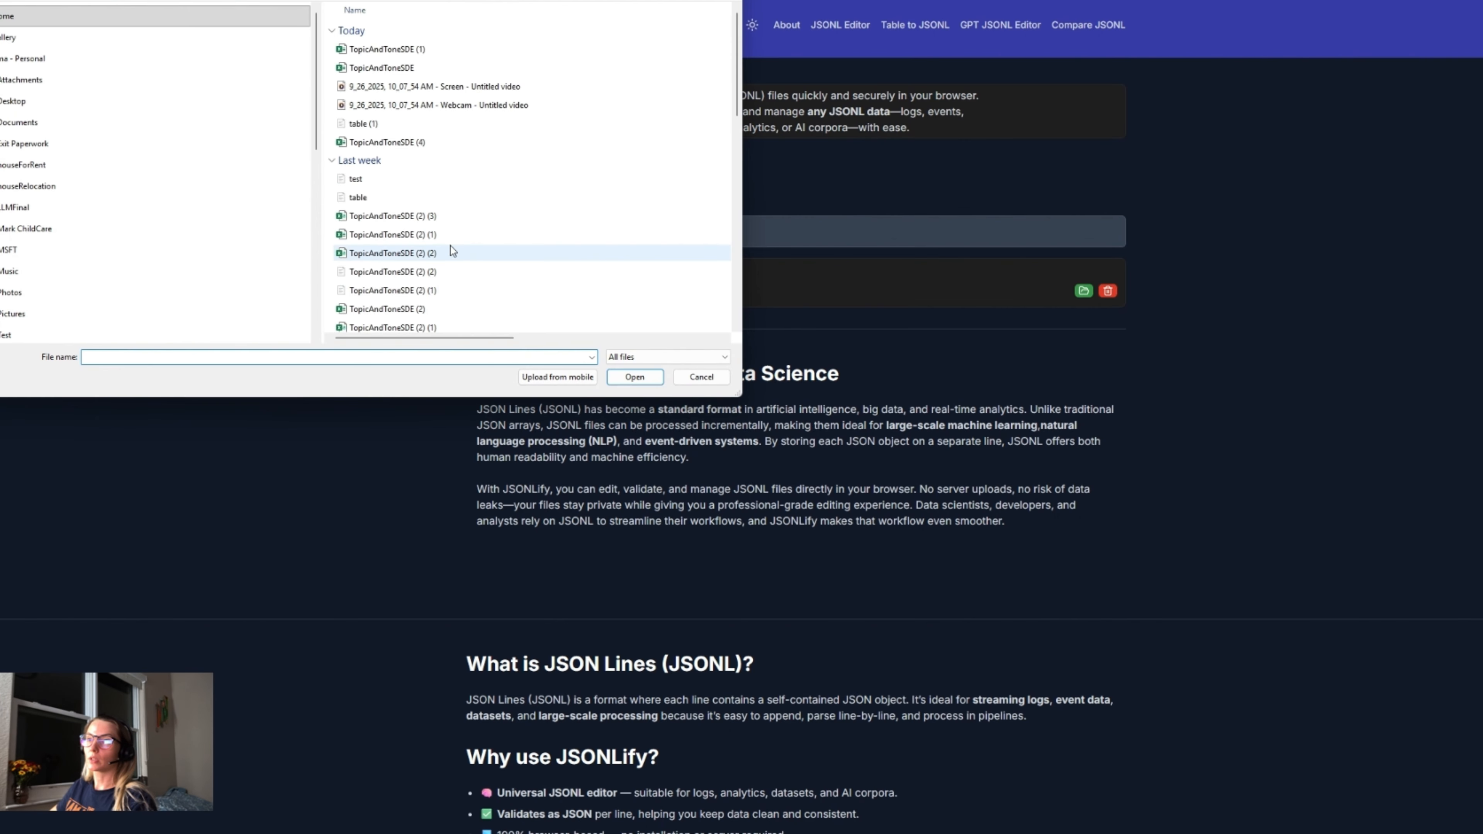
{"action": "double_click", "coordinate": [429, 249]}
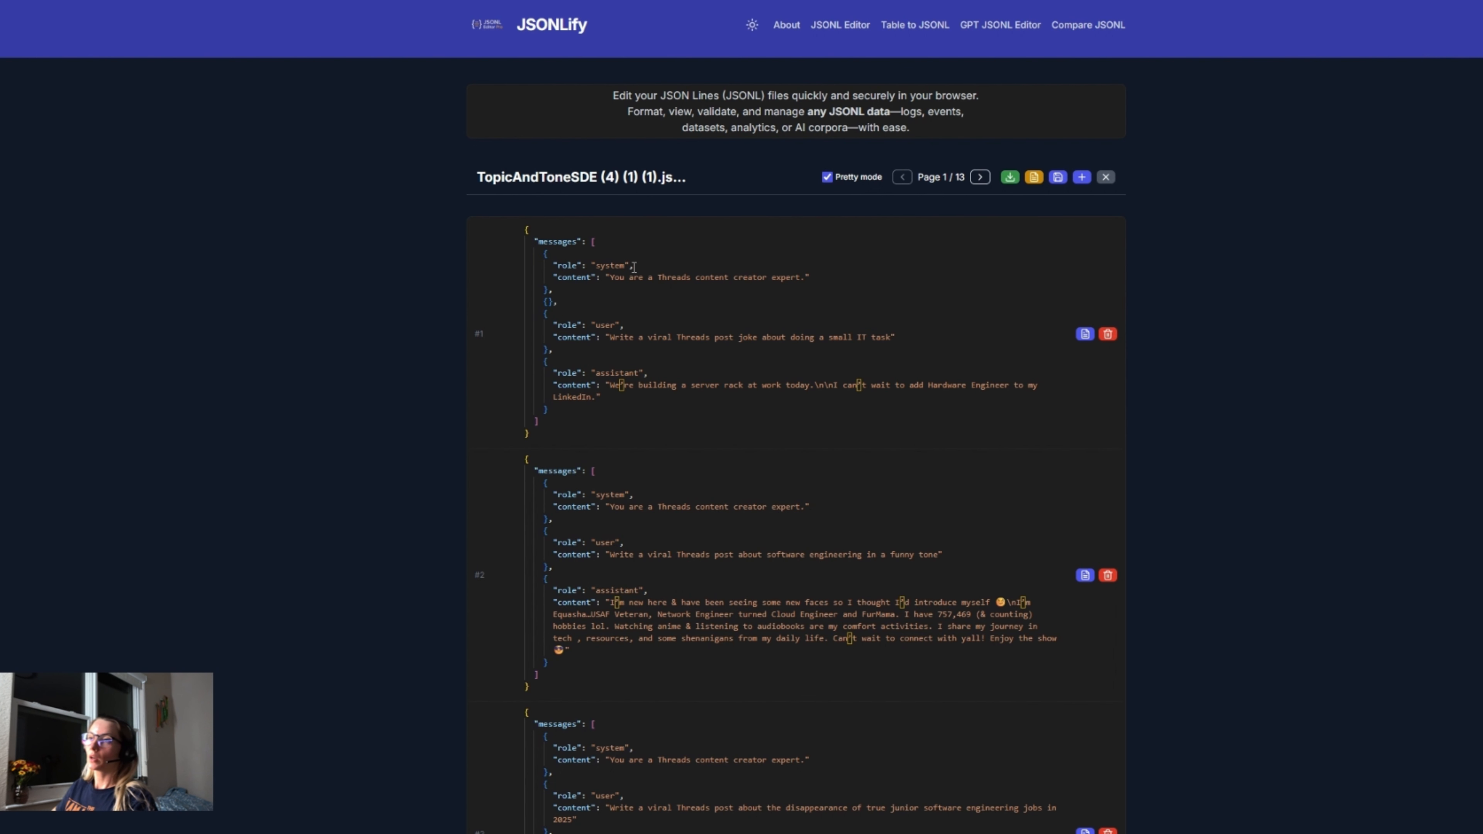
{"action": "scroll", "coordinate": [631, 363], "scroll_direction": "down", "scroll_amount": 15}
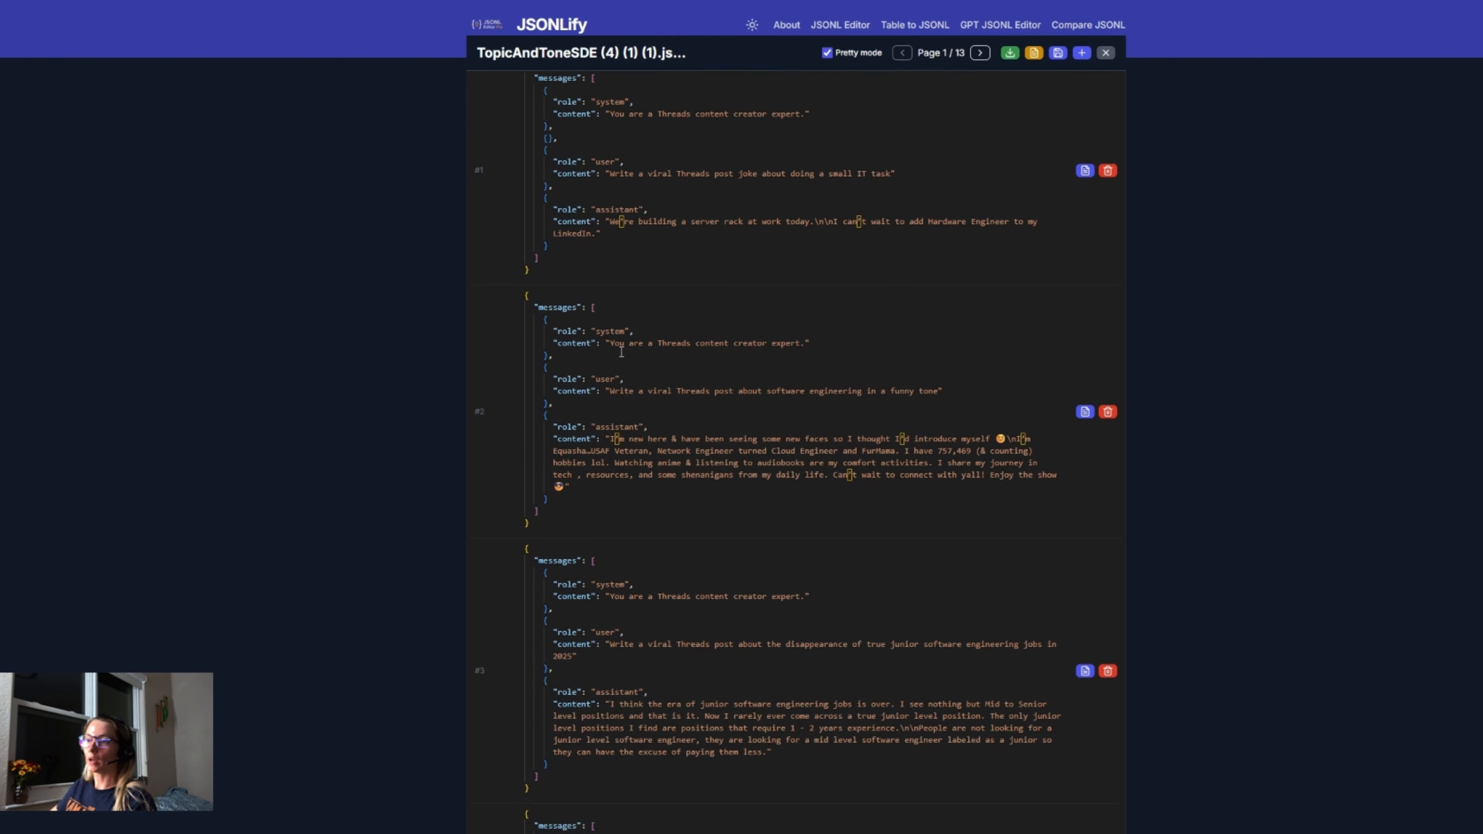
{"action": "scroll", "coordinate": [632, 364], "scroll_direction": "down", "scroll_amount": 4}
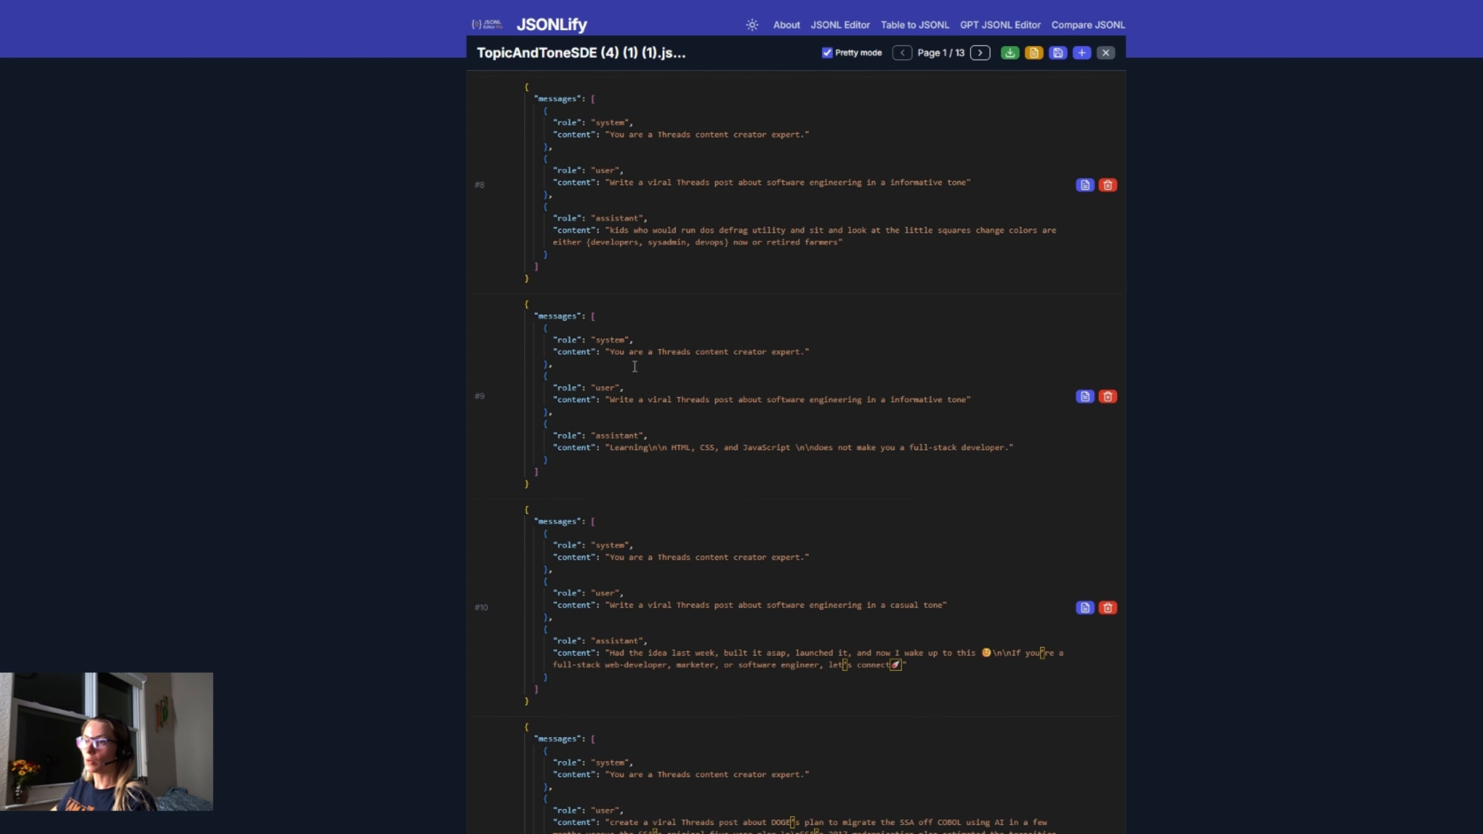
{"action": "scroll", "coordinate": [629, 373], "scroll_direction": "up", "scroll_amount": 20}
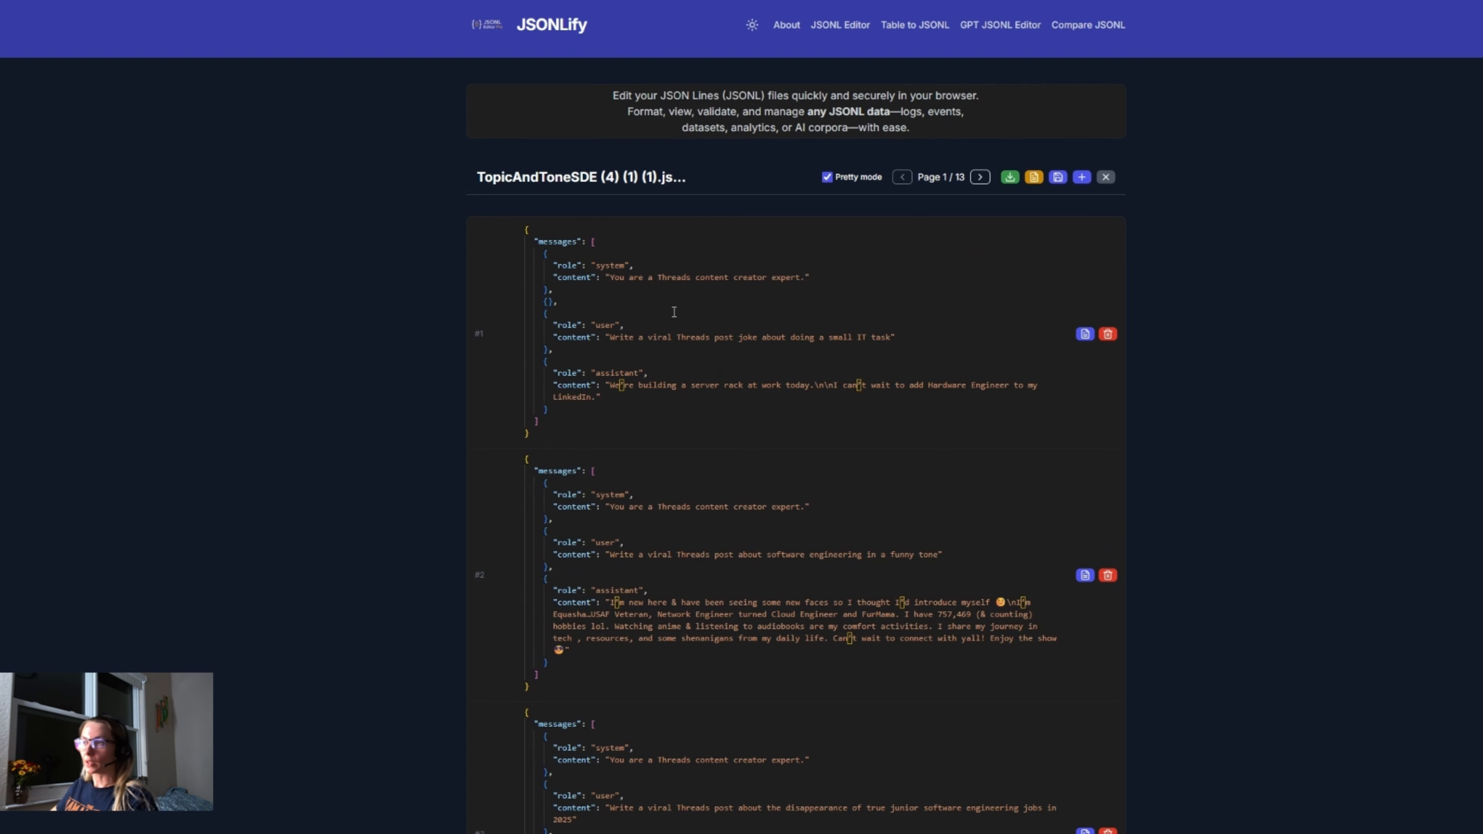
- View the file's raw JSONL text, highlight the first records, and close the raw view
{"action": "left_click", "coordinate": [1038, 178]}
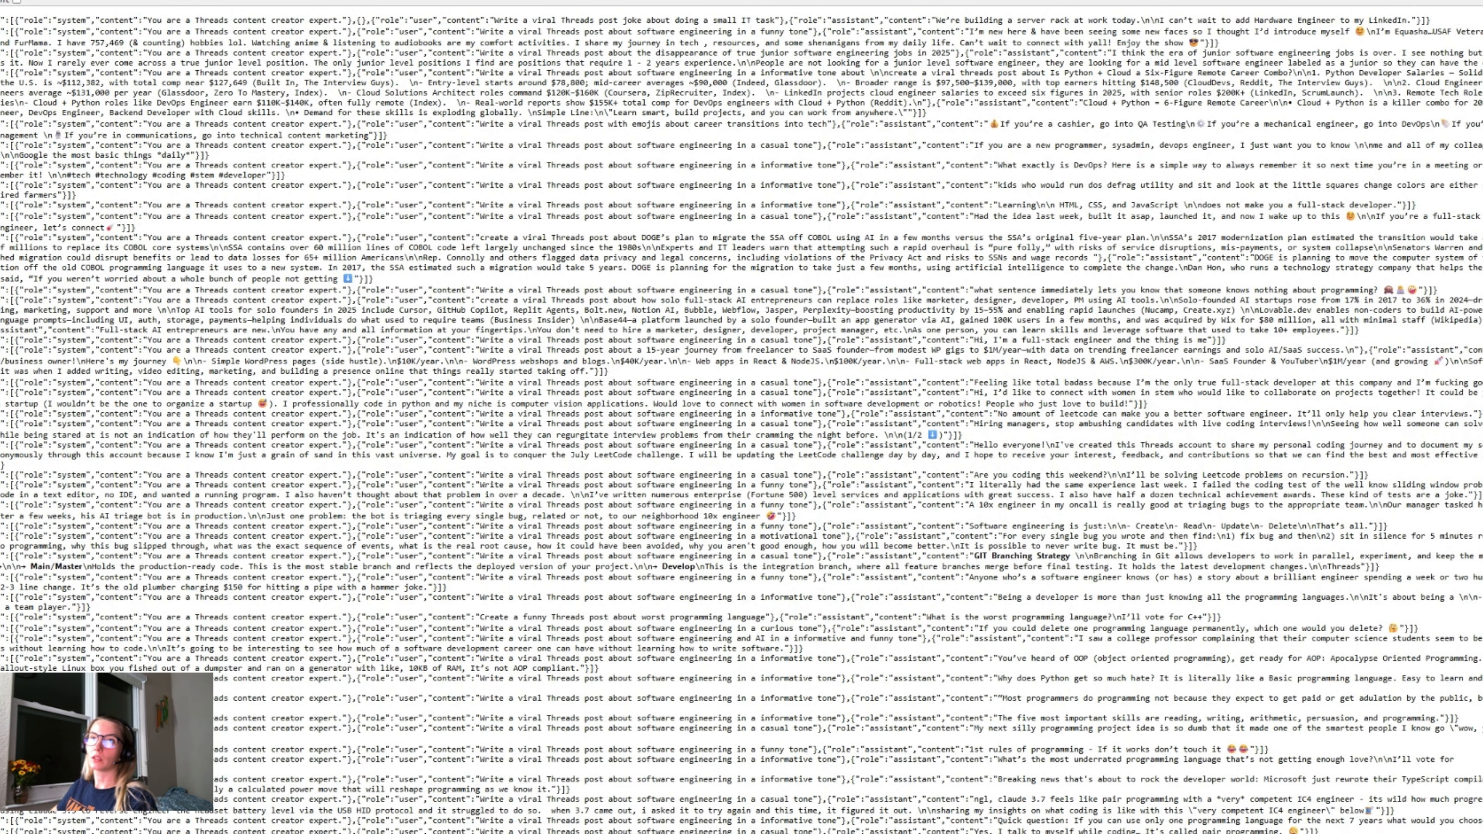
{"action": "left_click_drag", "start_coordinate": [2, 20], "coordinate": [835, 42]}
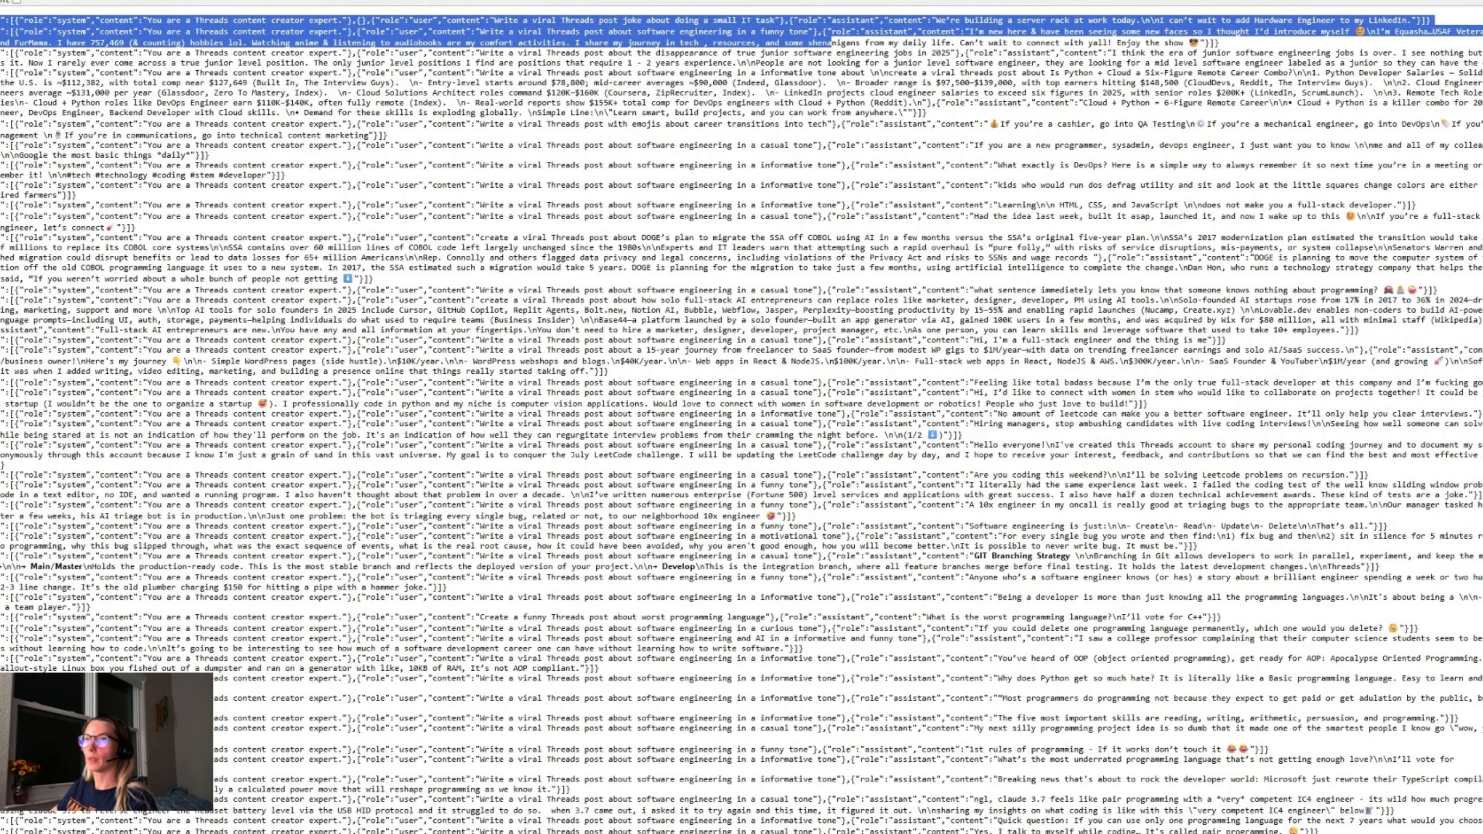
{"action": "key", "text": "ctrl+w"}
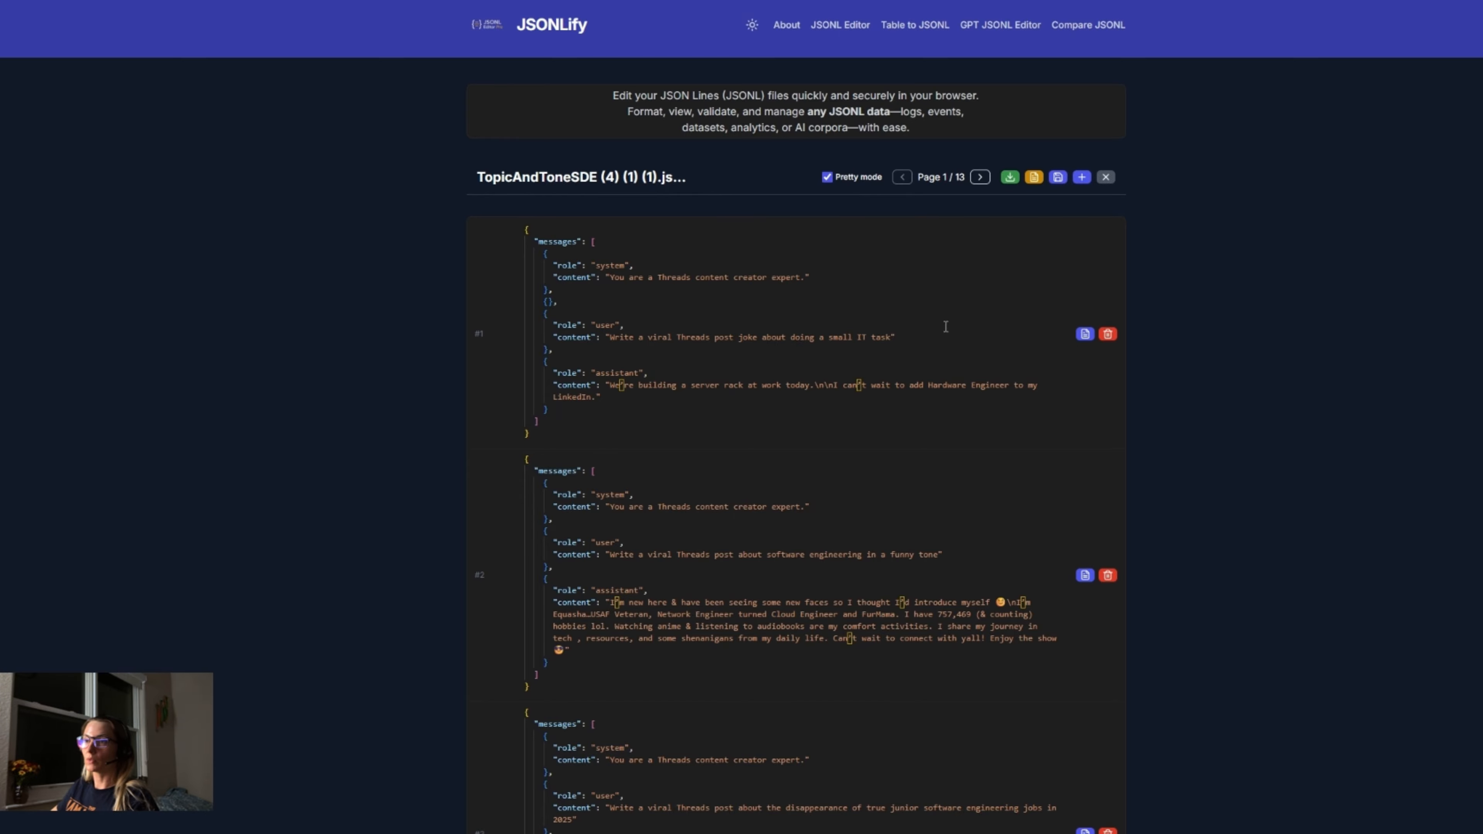
- Look through page 2 of the records with Pretty mode off, and return to page 1 with Pretty mode on
{"action": "left_click", "coordinate": [827, 176]}
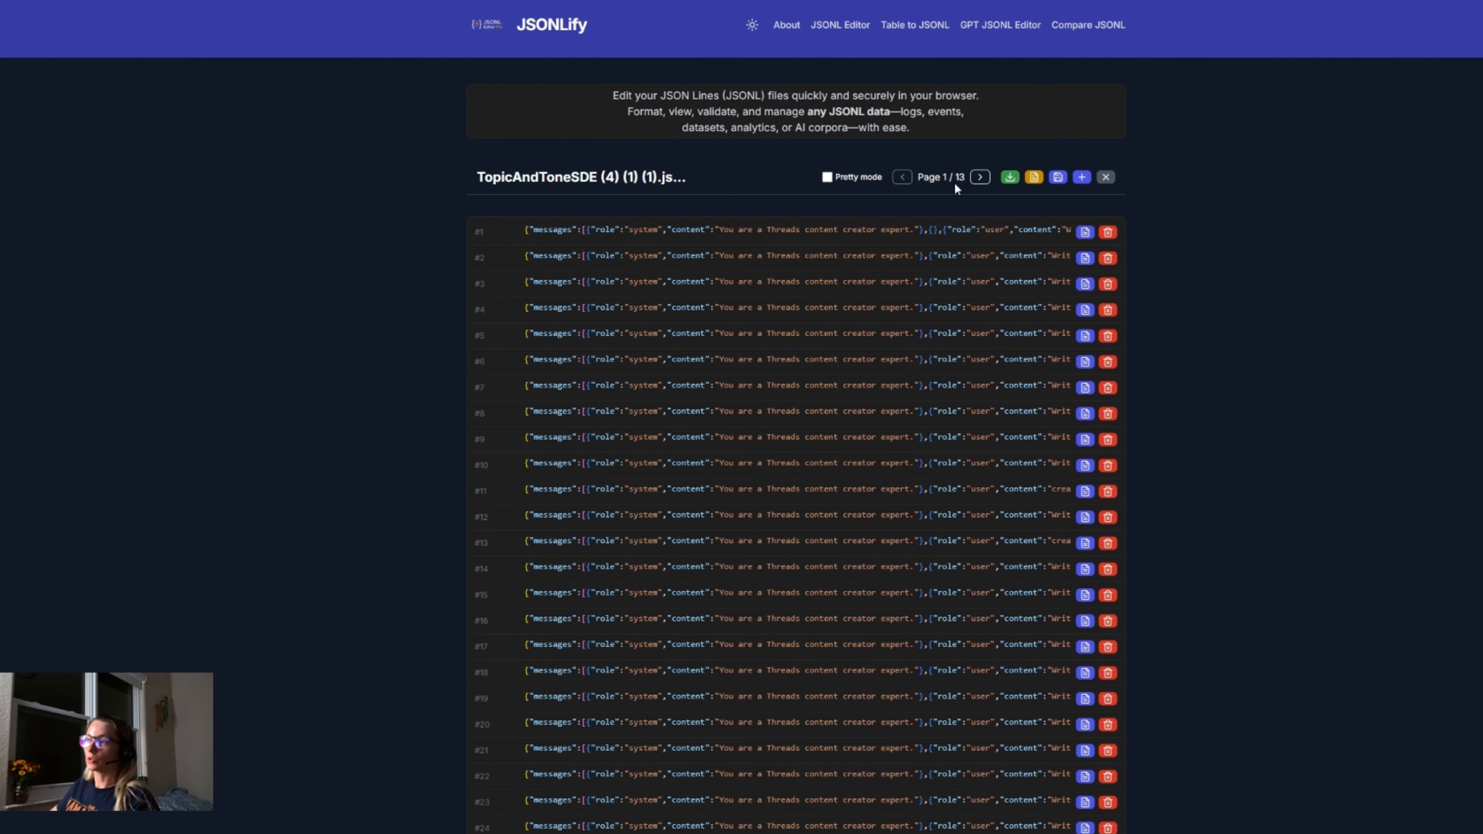
{"action": "left_click", "coordinate": [980, 177]}
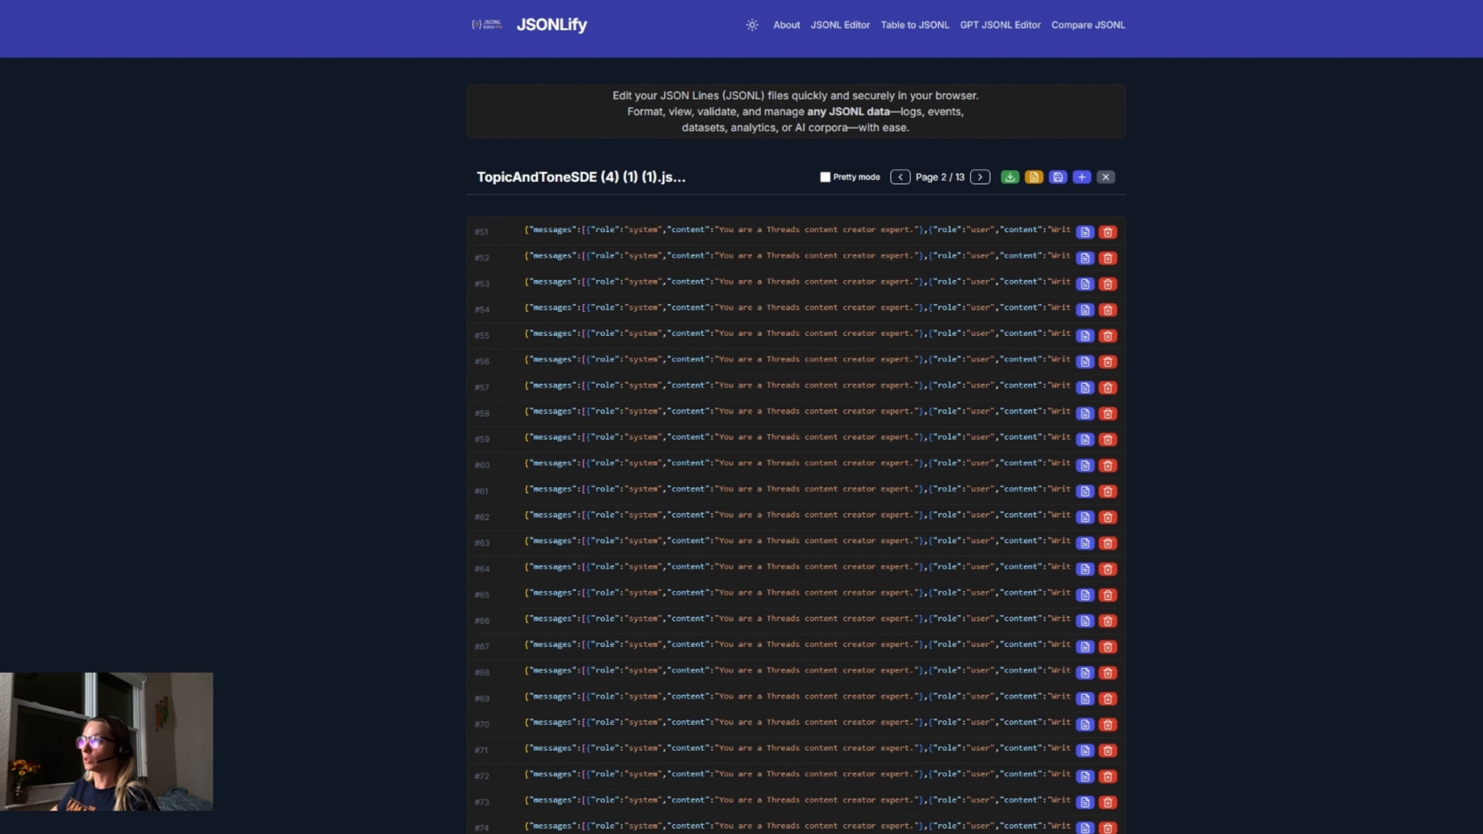
{"action": "scroll", "coordinate": [796, 409], "scroll_direction": "down", "scroll_amount": 15}
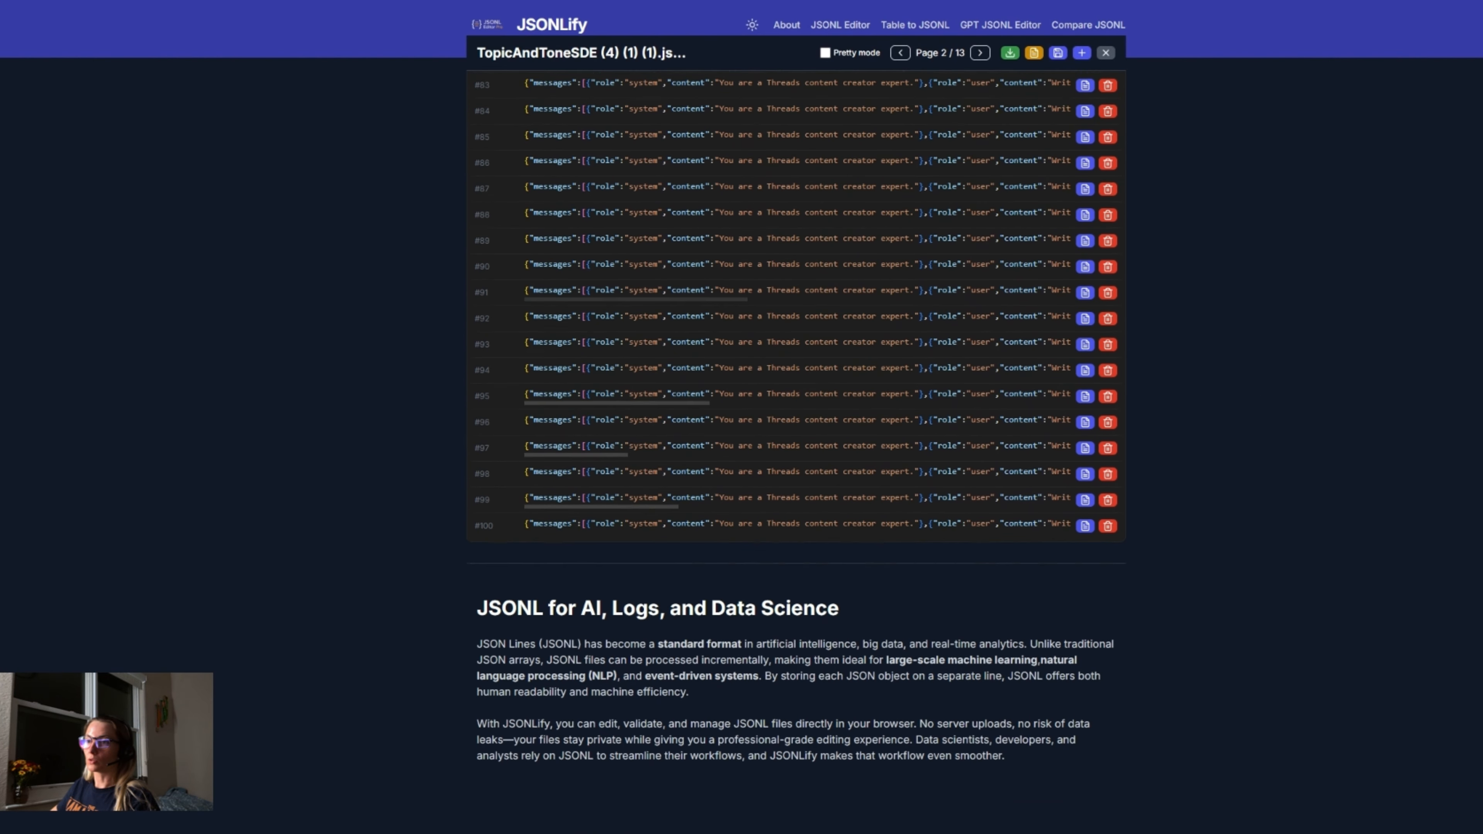
{"action": "scroll", "coordinate": [797, 409], "scroll_direction": "up", "scroll_amount": 15}
{"action": "left_click", "coordinate": [825, 177]}
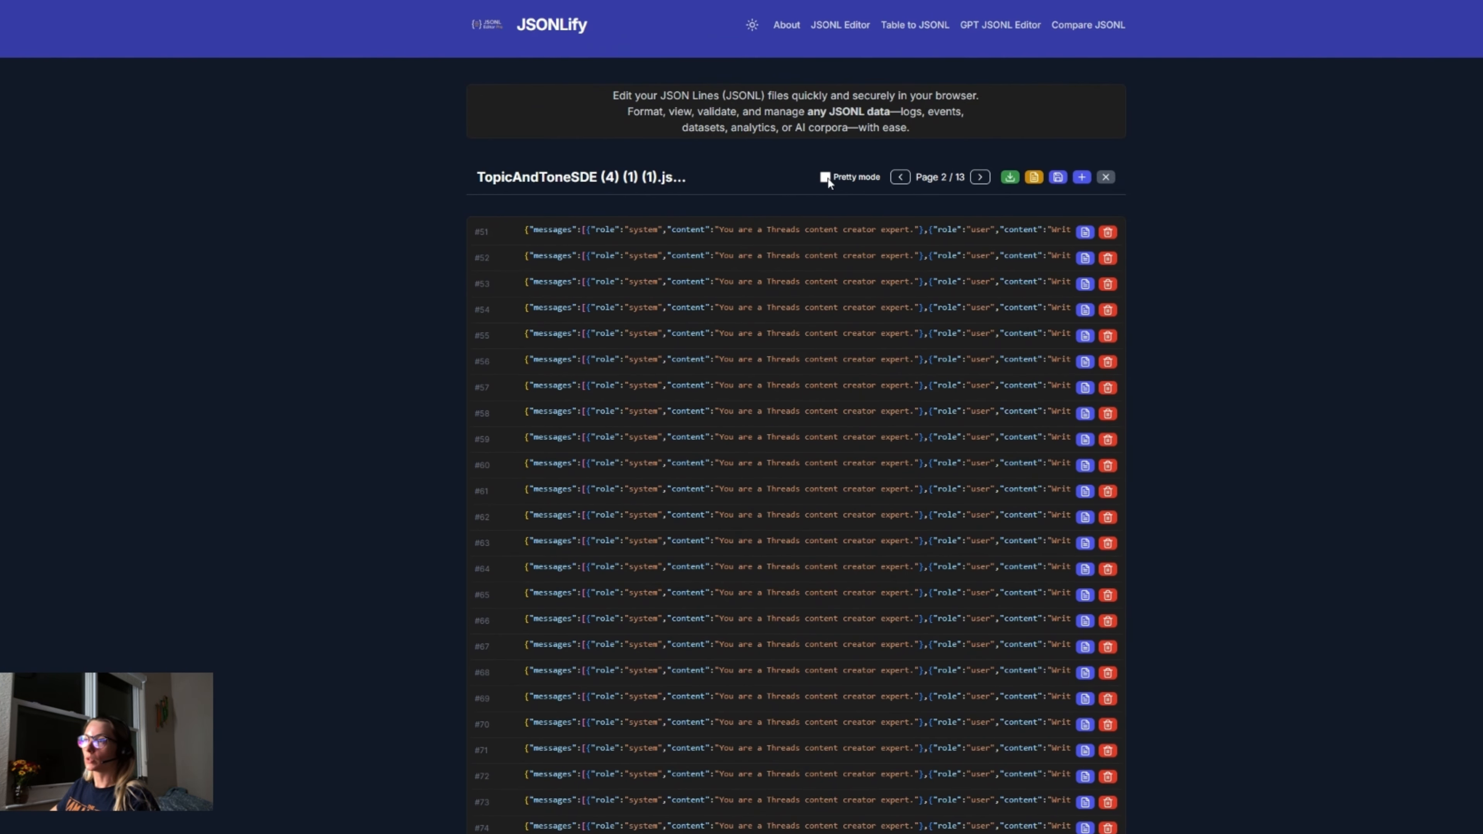
{"action": "left_click", "coordinate": [901, 177]}
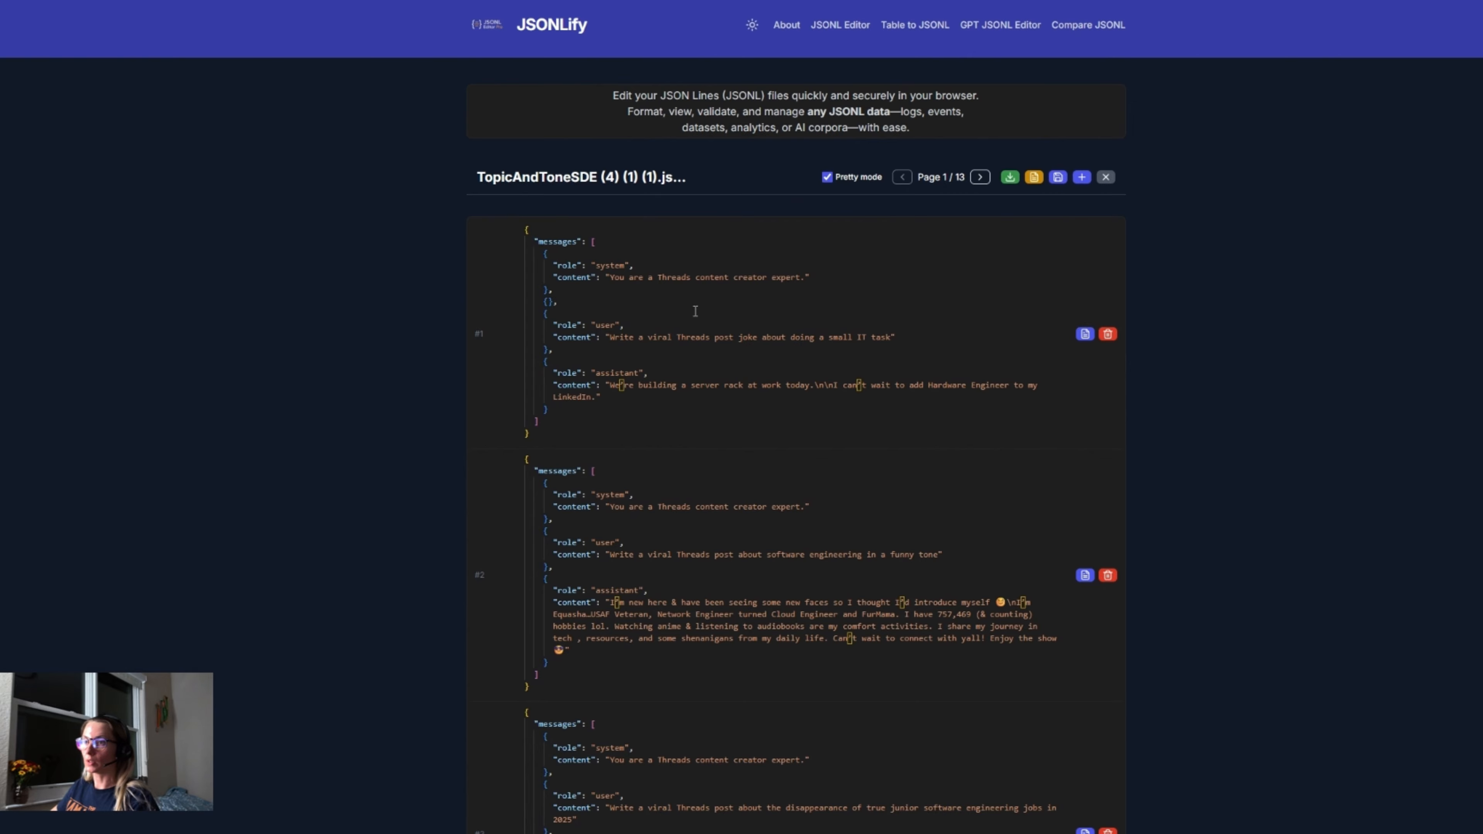
- Delete the empty {} object and its comma from record #1's messages and save the record
{"action": "left_click_drag", "start_coordinate": [543, 301], "coordinate": [559, 299]}
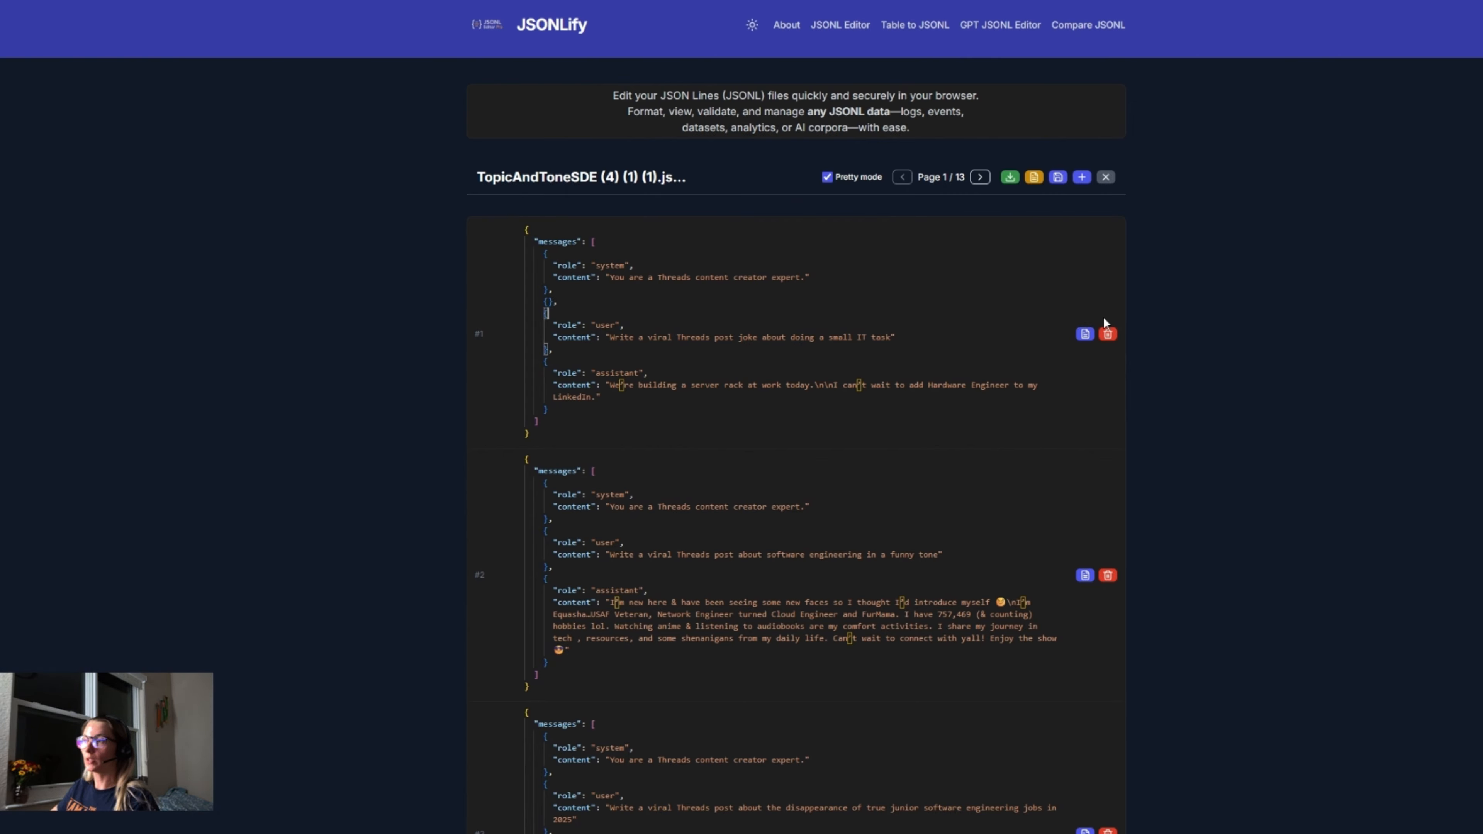
{"action": "left_click", "coordinate": [1085, 333]}
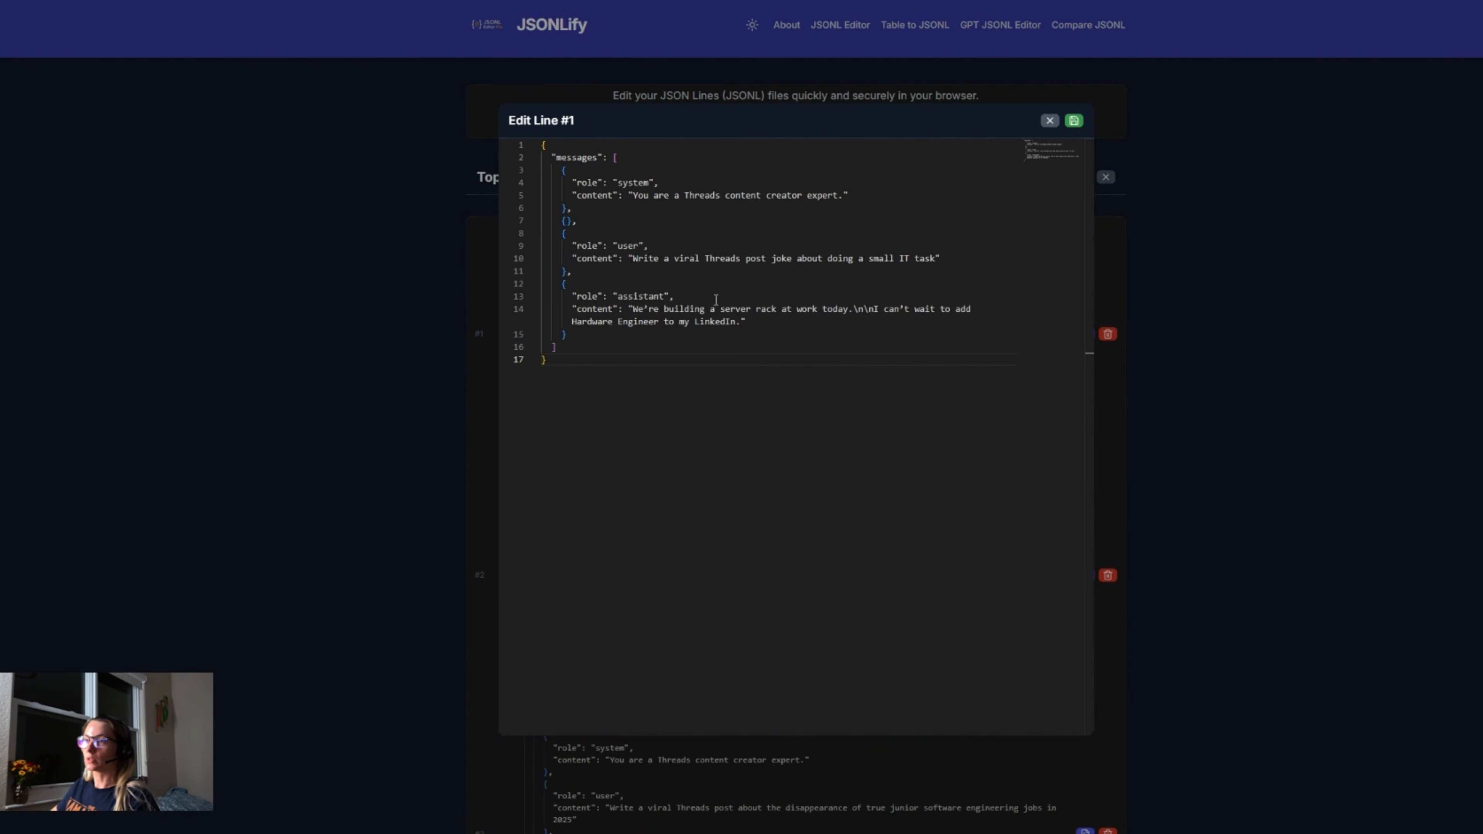
{"action": "left_click", "coordinate": [595, 219]}
{"action": "key", "text": "BackSpace"}
{"action": "key", "text": "BackSpace"}
{"action": "key", "text": "BackSpace"}
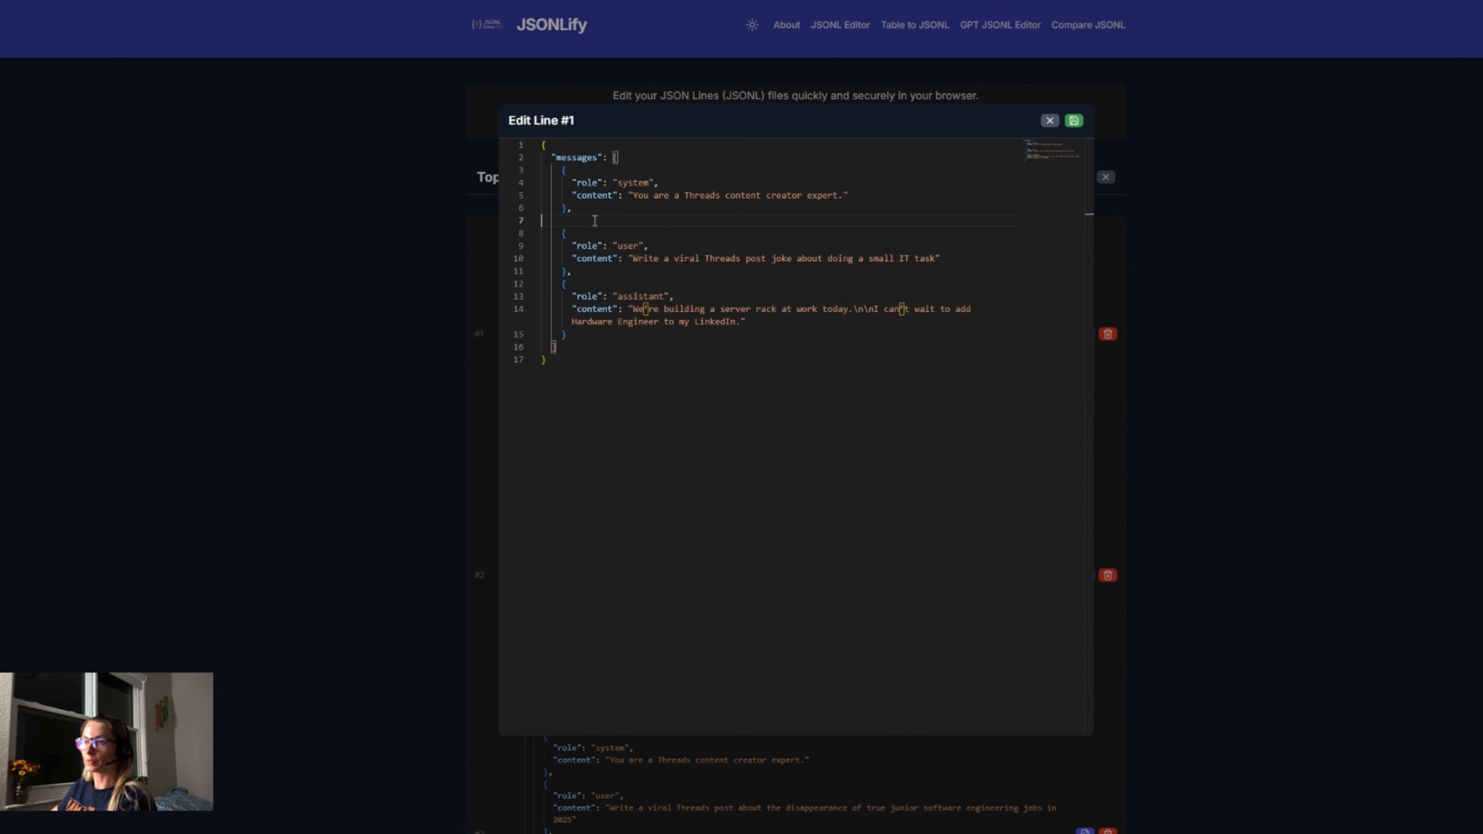
{"action": "key", "text": "BackSpace"}
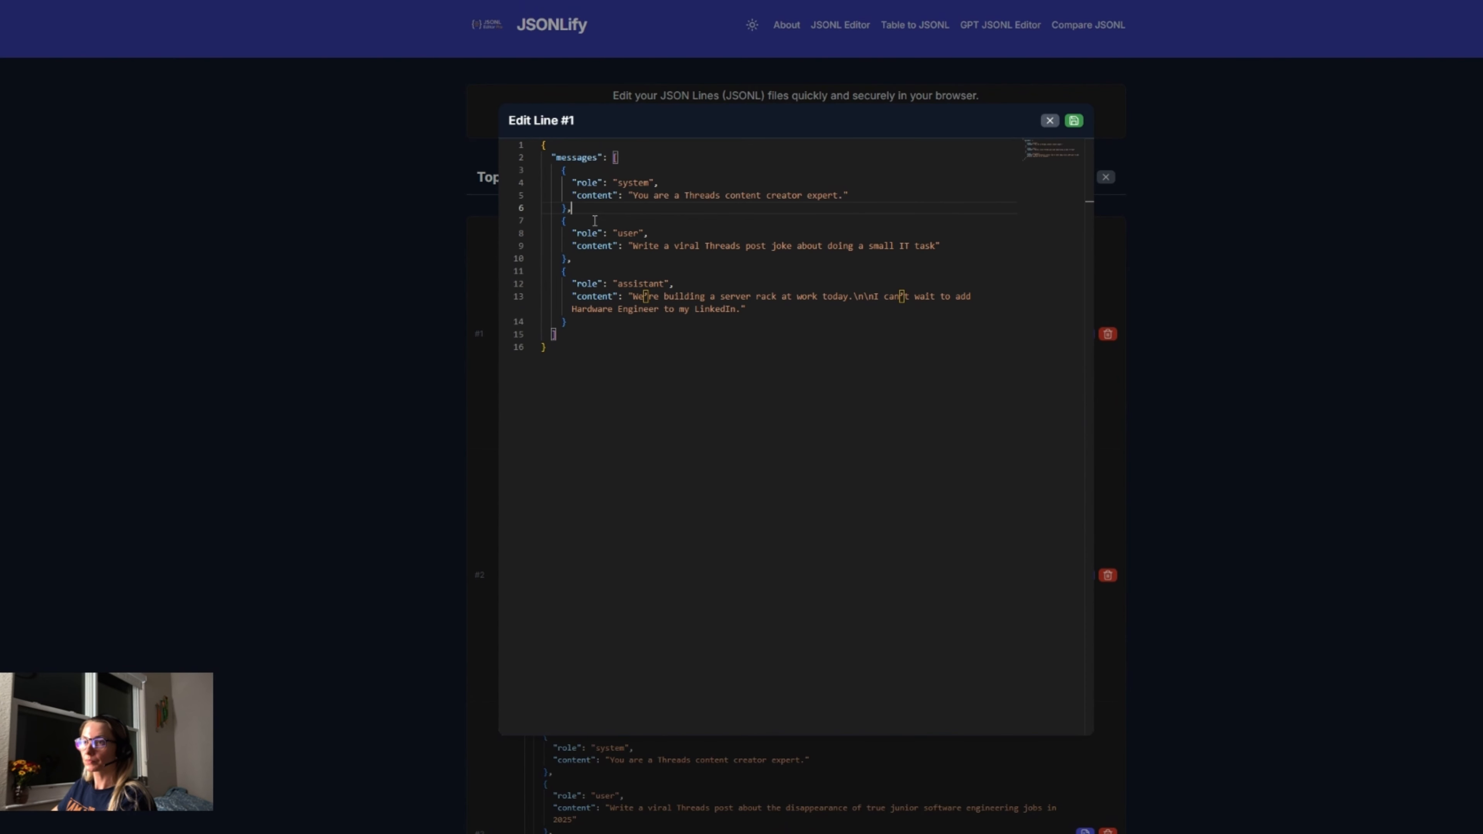
{"action": "left_click", "coordinate": [1075, 121]}
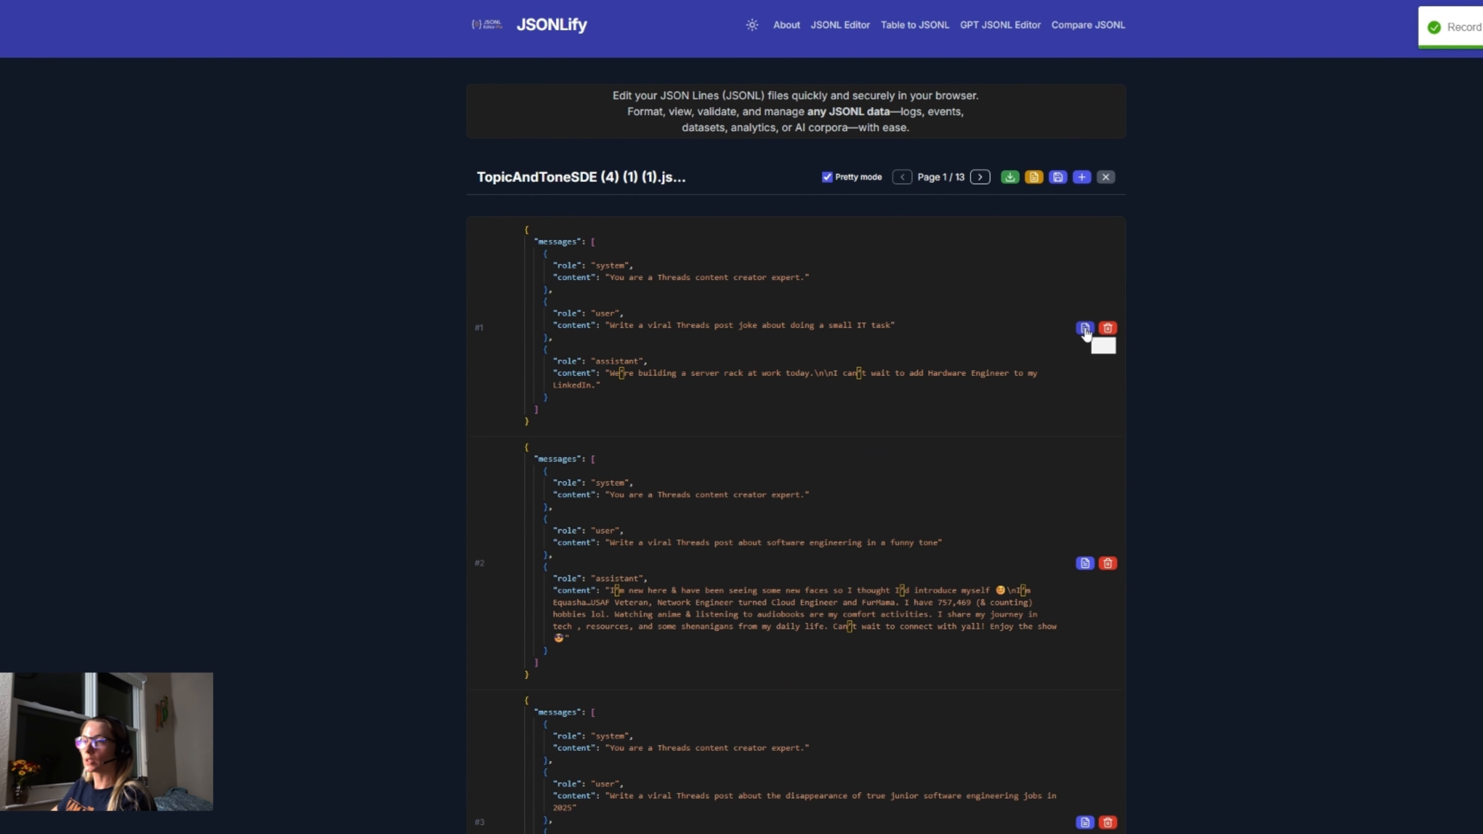
- Reopen record #1 for editing and insert a new object with a "content" key after the system message
{"action": "left_click", "coordinate": [1086, 329]}
{"action": "left_click", "coordinate": [639, 209]}
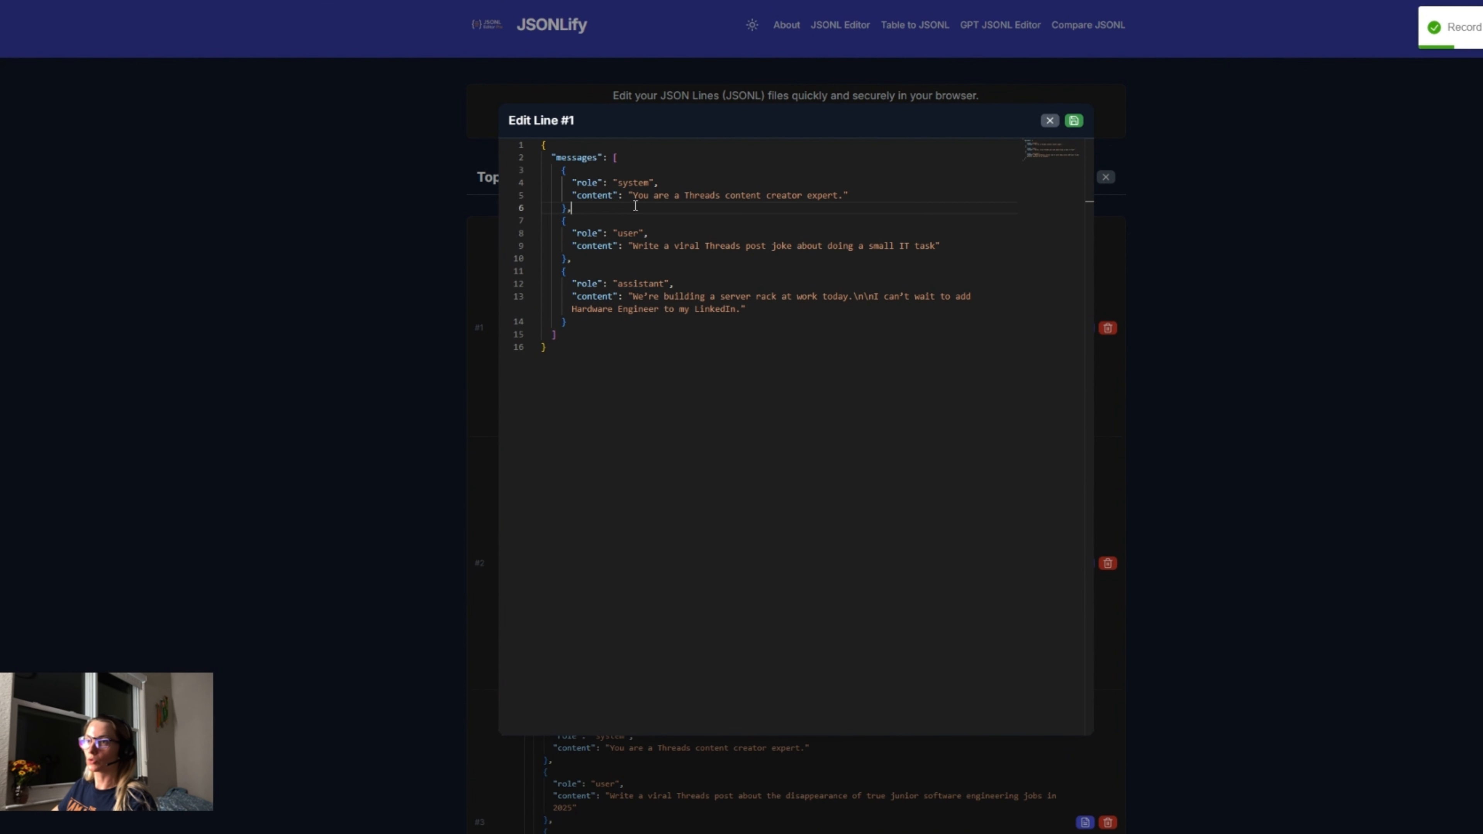
{"action": "key", "text": "Return"}
{"action": "type", "text": "{"}
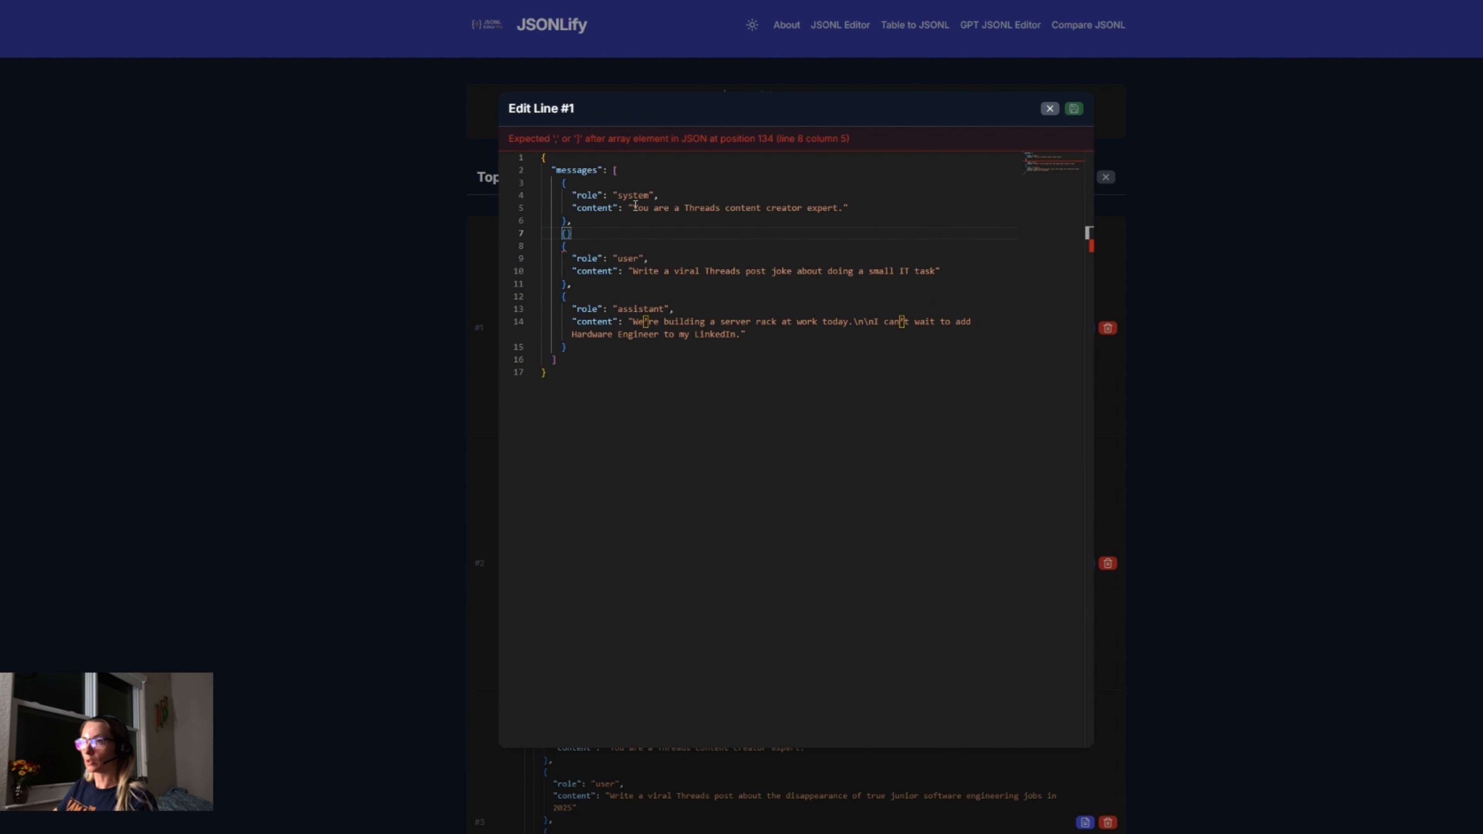
{"action": "key", "text": "Return"}
{"action": "type", "text": "\""}
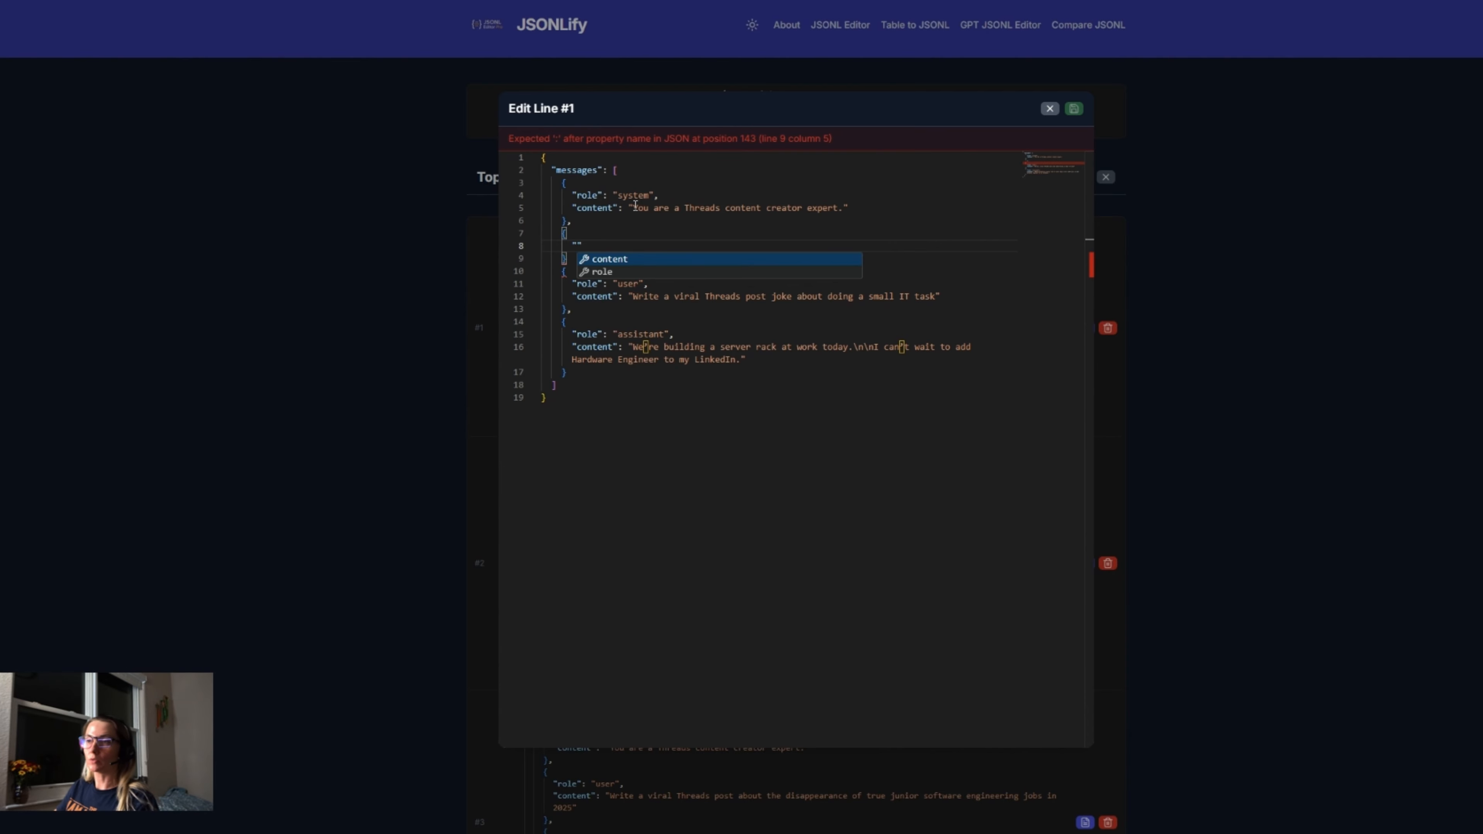
{"action": "key", "text": "Return"}
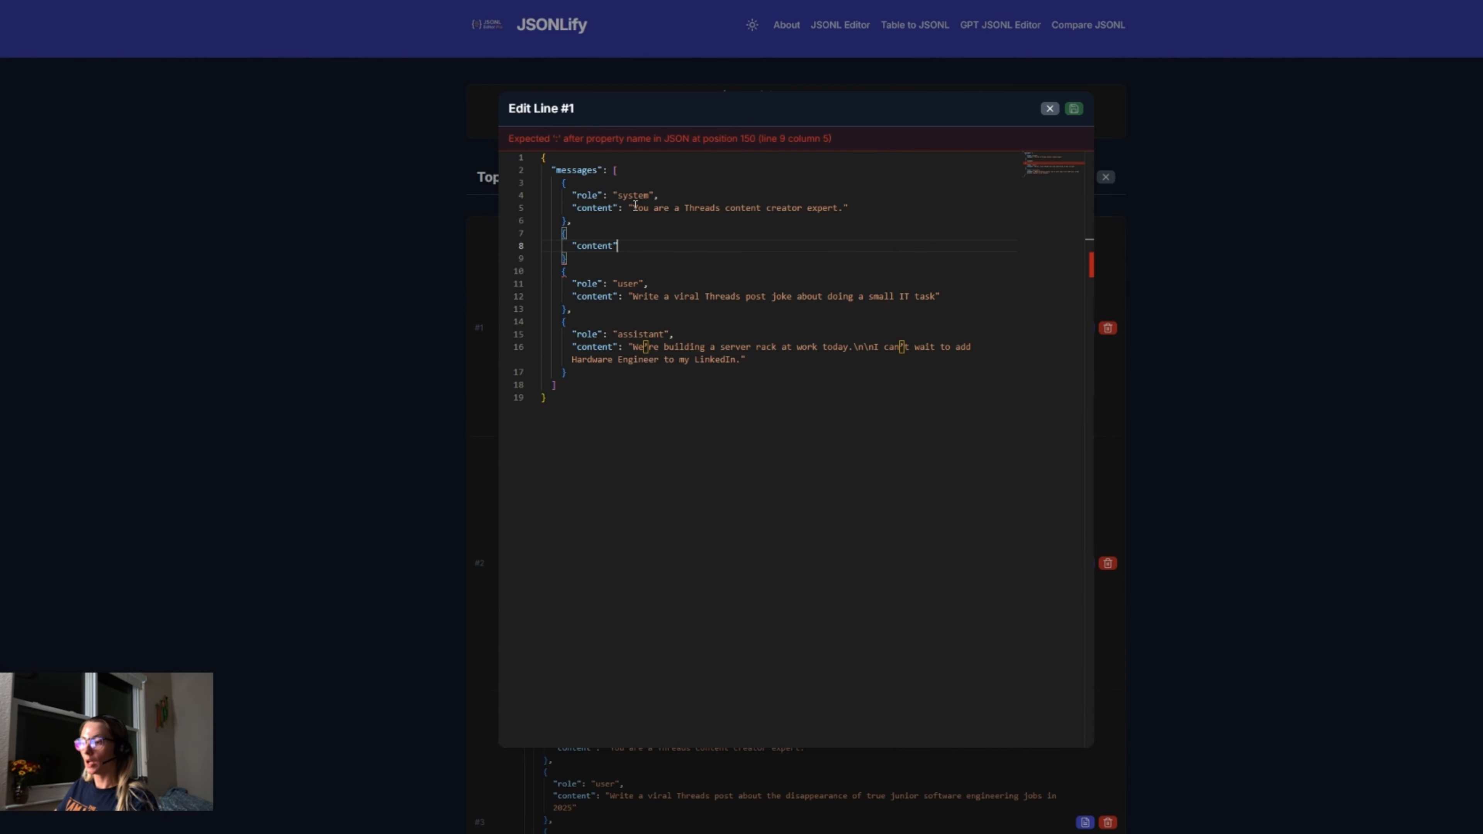
{"action": "type", "text": ": \""}
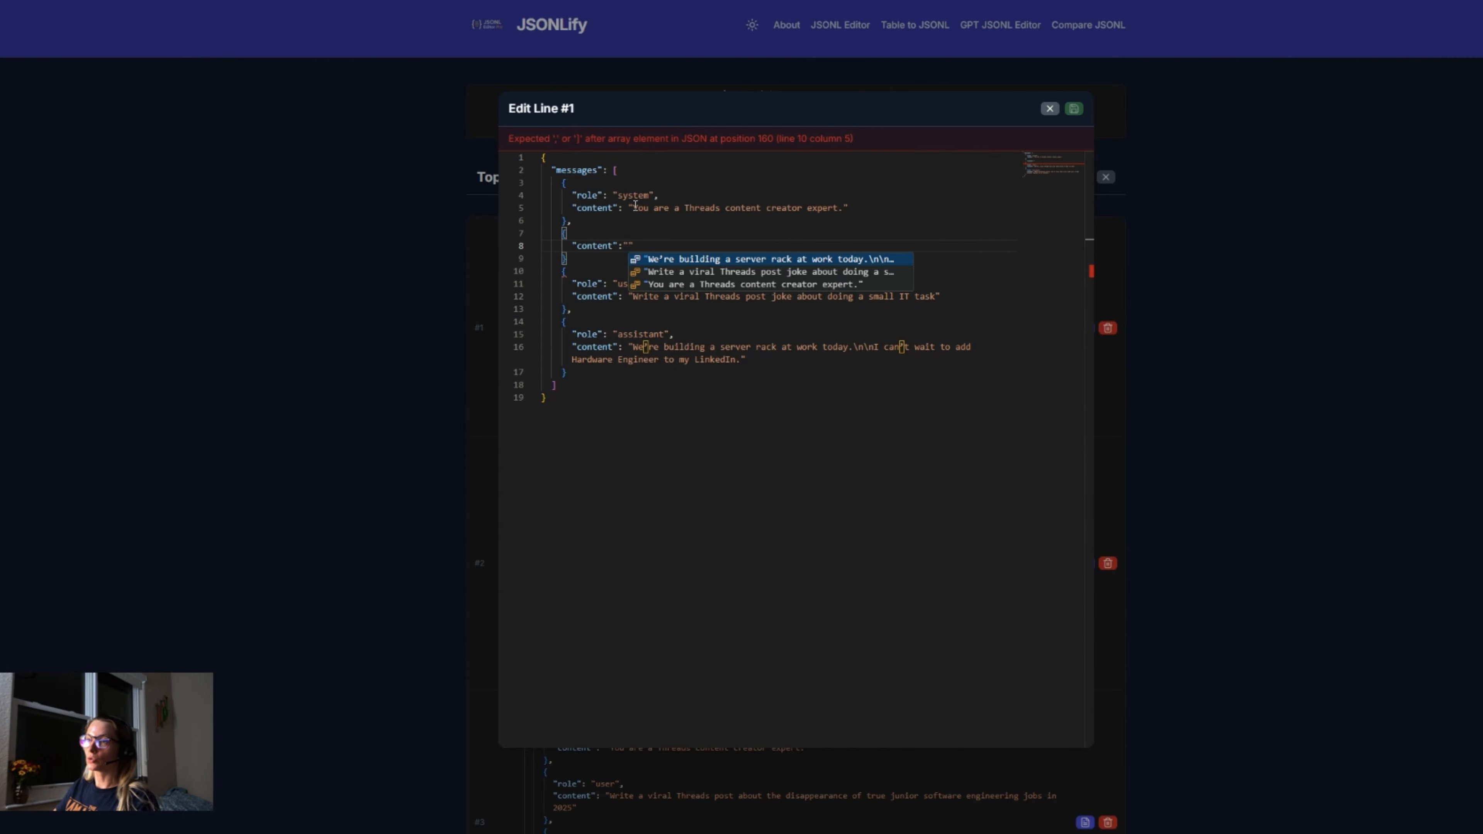
- Enter the unquoted value fkfkfkfkf for the new content key, add a comma after its object, and try to save record #1
{"action": "key", "text": "BackSpace"}
{"action": "type", "text": "fkfkfkfkf"}
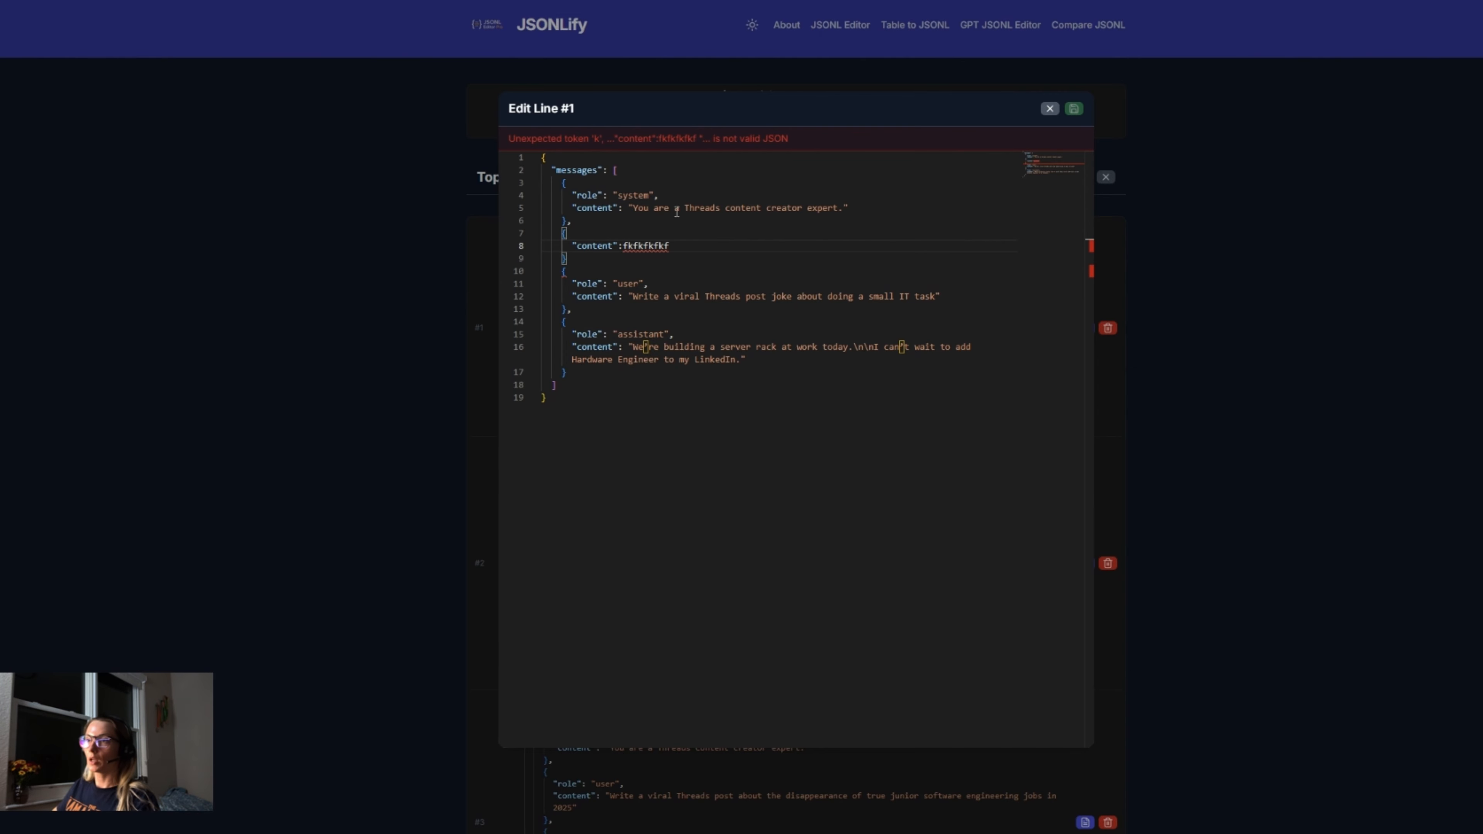
{"action": "left_click", "coordinate": [639, 254]}
{"action": "type", "text": ","}
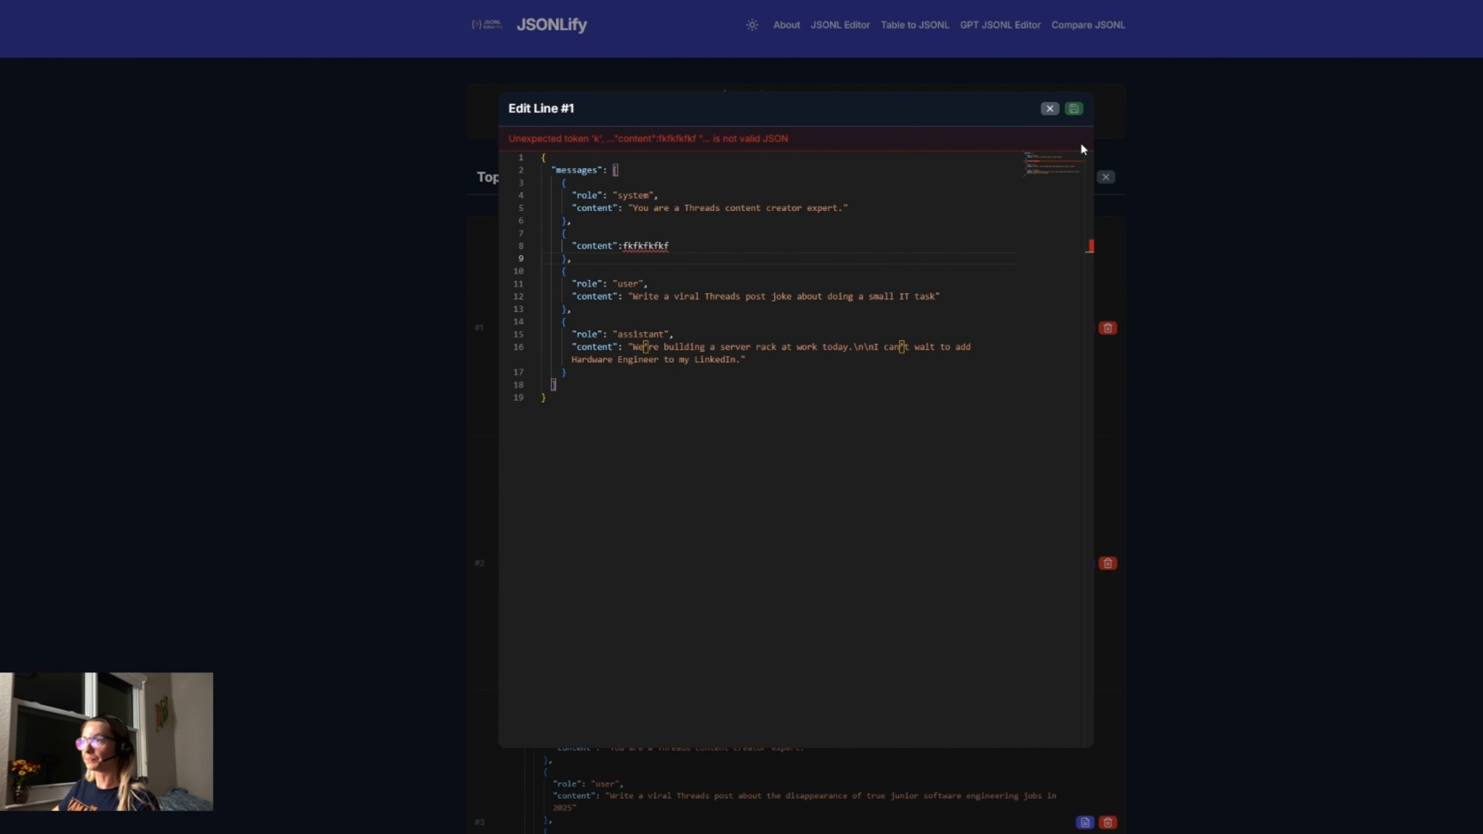
{"action": "left_click", "coordinate": [1073, 109]}
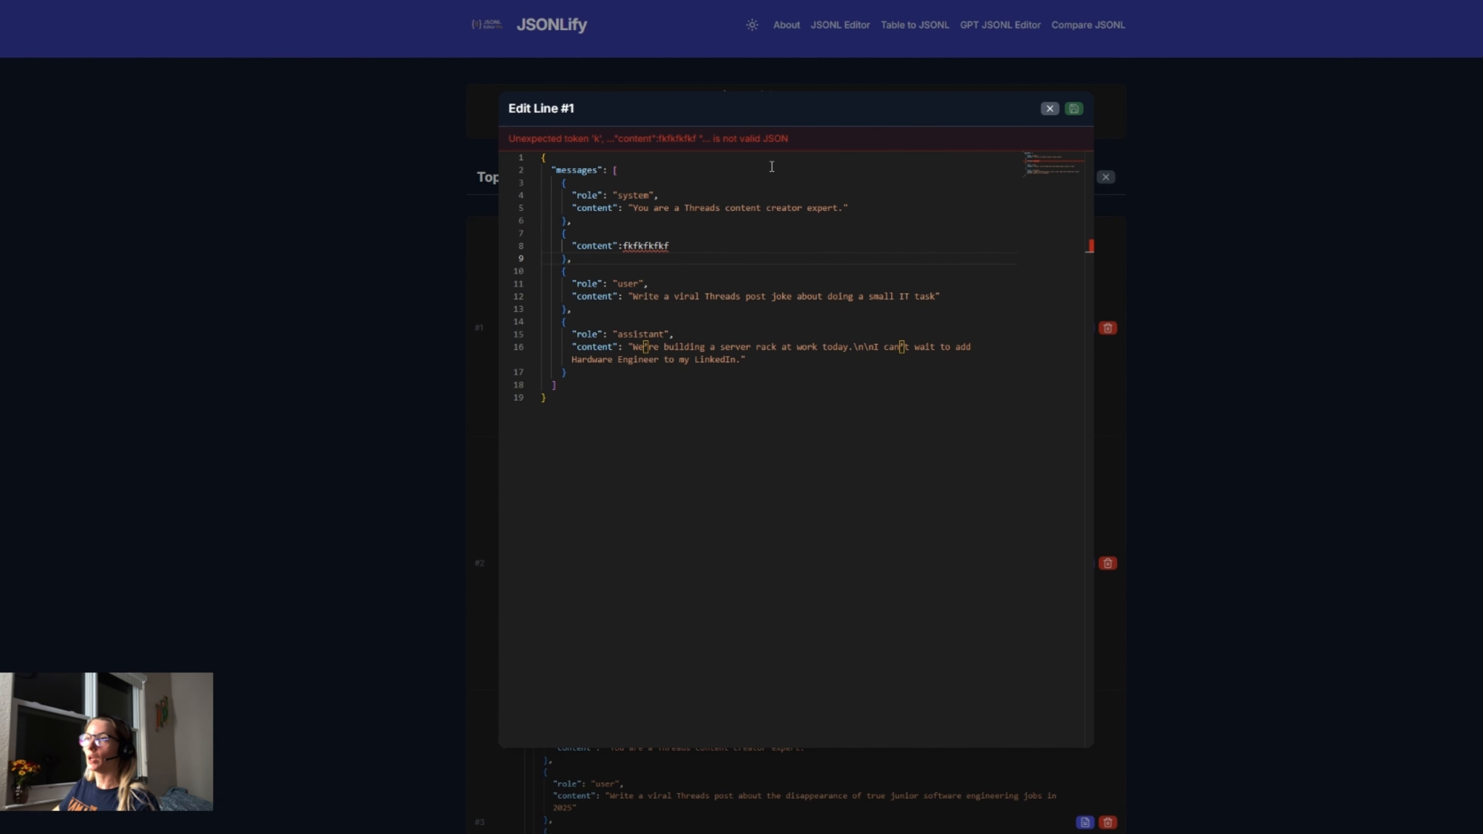
{"action": "left_click_drag", "start_coordinate": [514, 138], "coordinate": [817, 129]}
{"action": "left_click", "coordinate": [729, 197]}
- Replace the new content key's value with the quoted string "Hey, we are correct json.Congrats!" and save record #1
{"action": "double_click", "coordinate": [663, 250]}
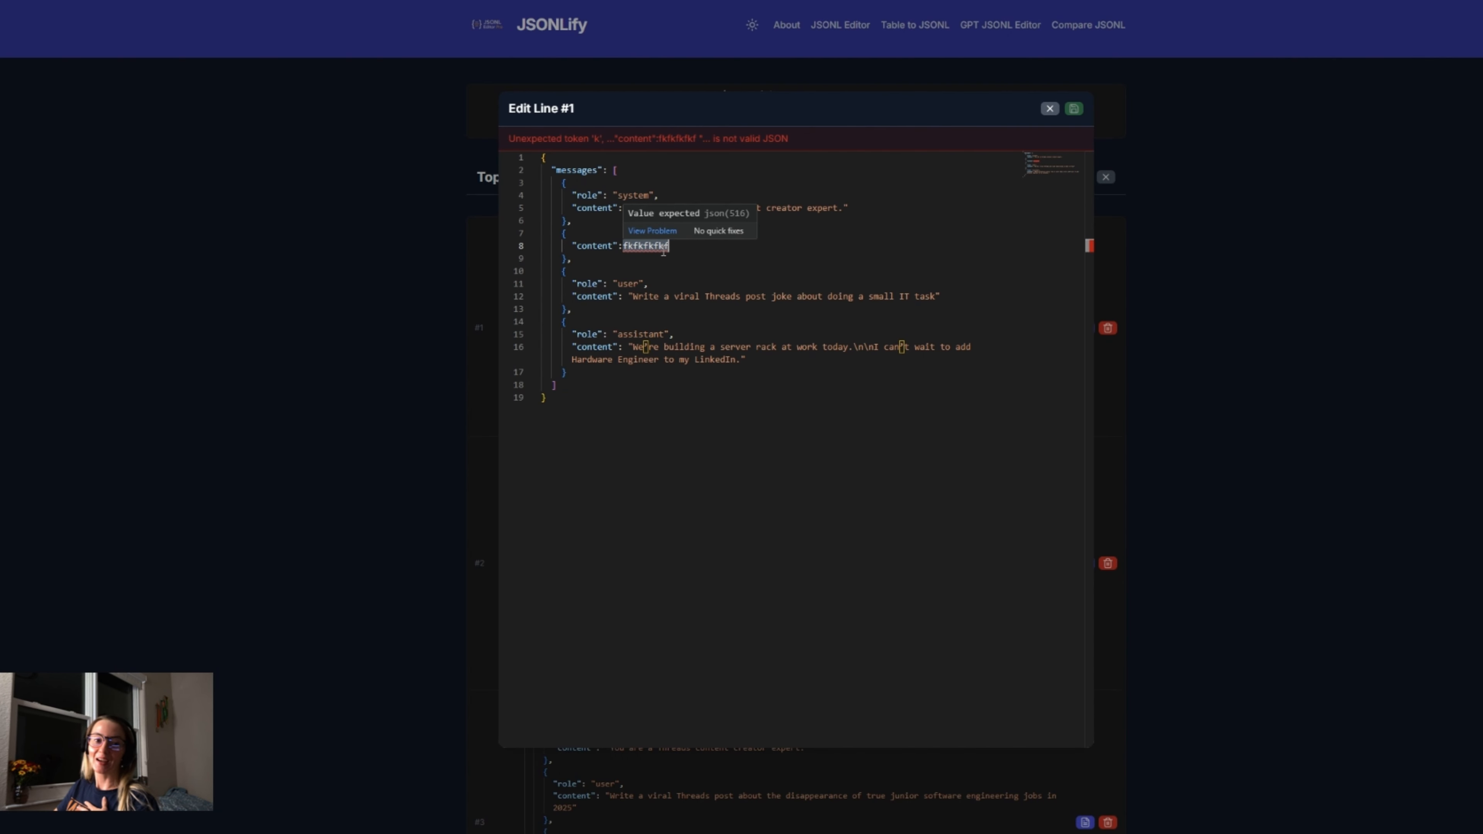
{"action": "key", "text": "BackSpace"}
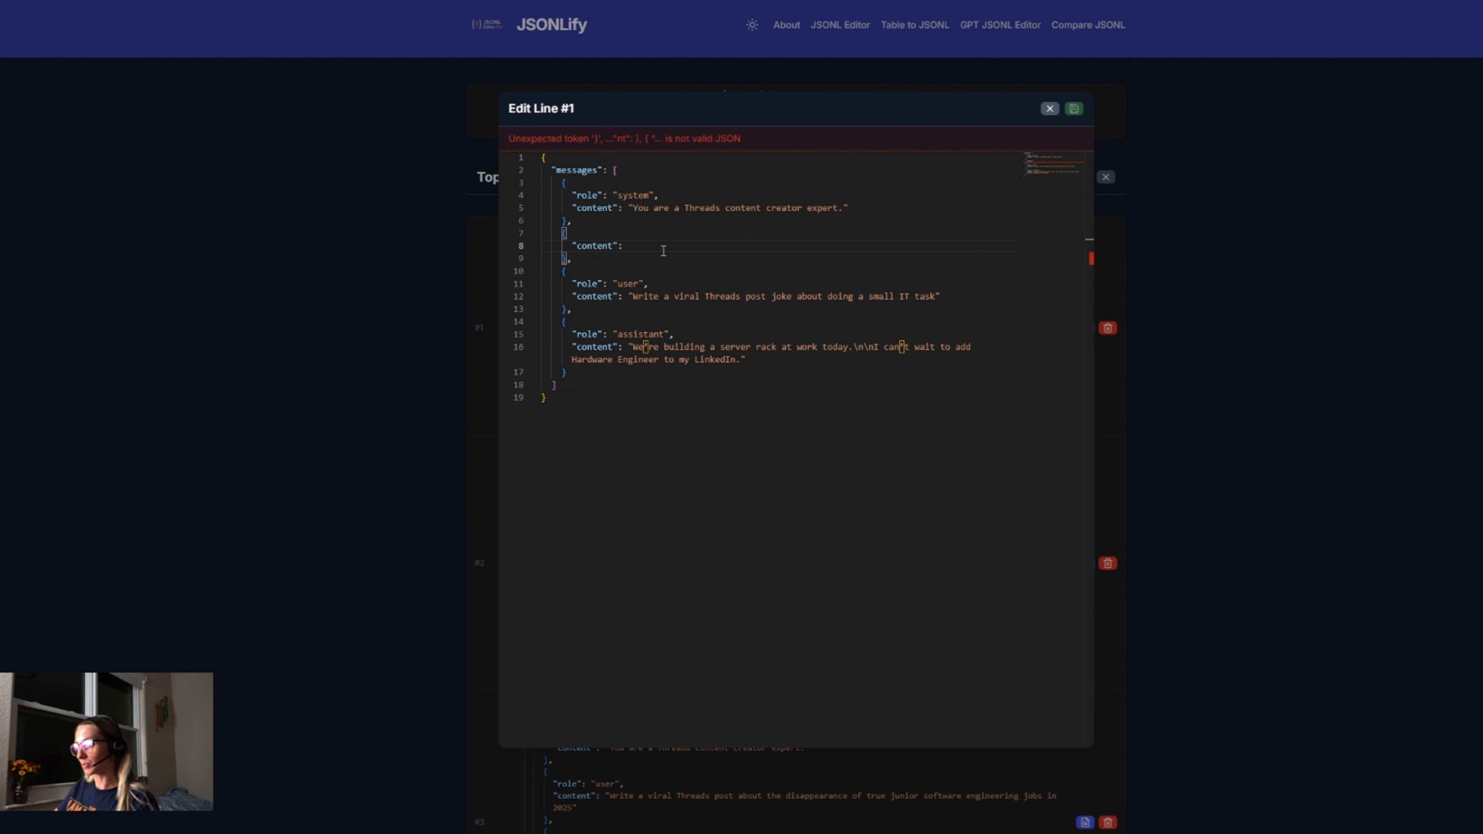
{"action": "type", "text": "\""}
{"action": "type", "text": "Hey"}
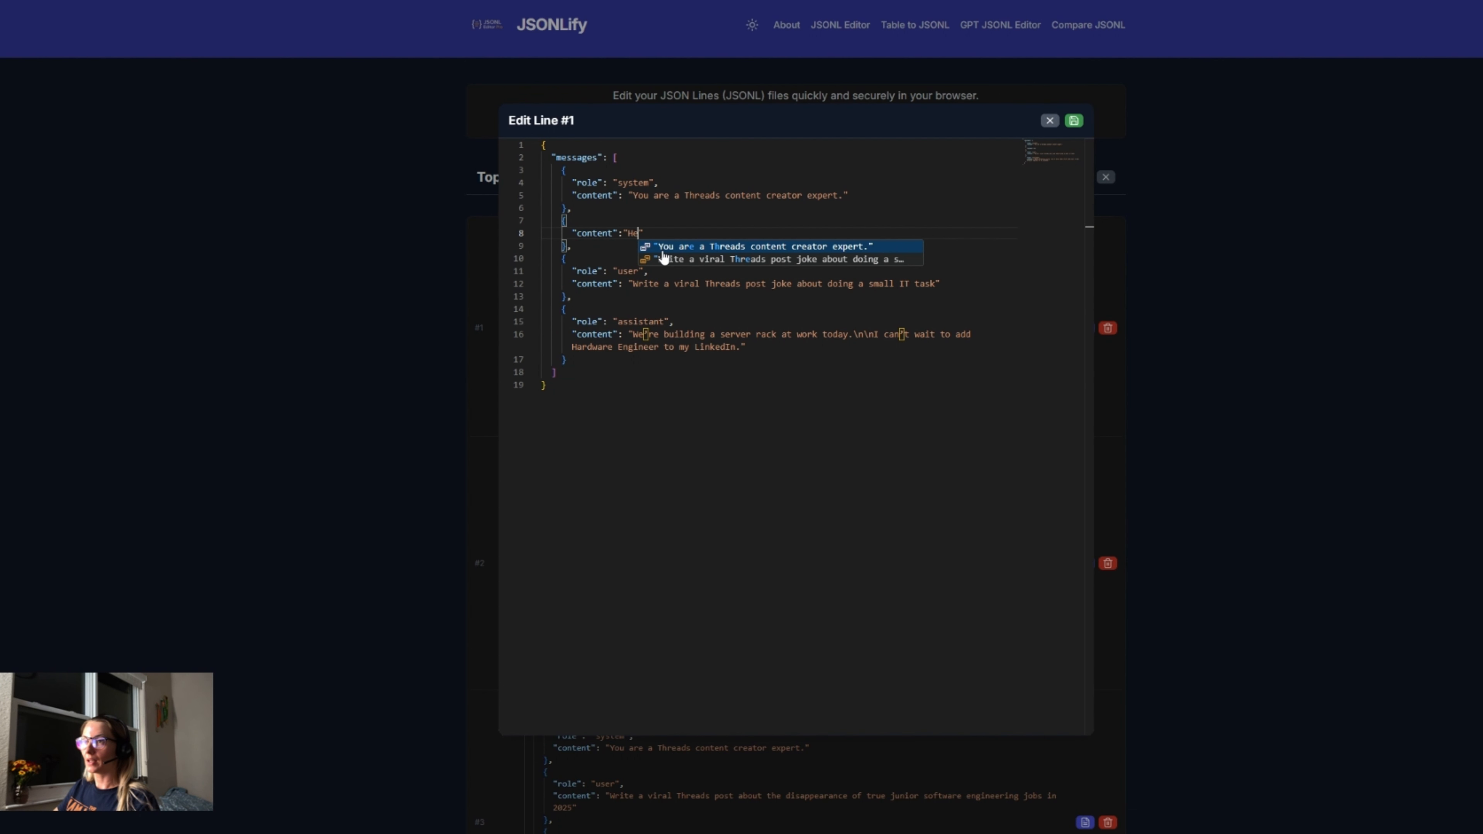
{"action": "type", "text": ", we are correc"}
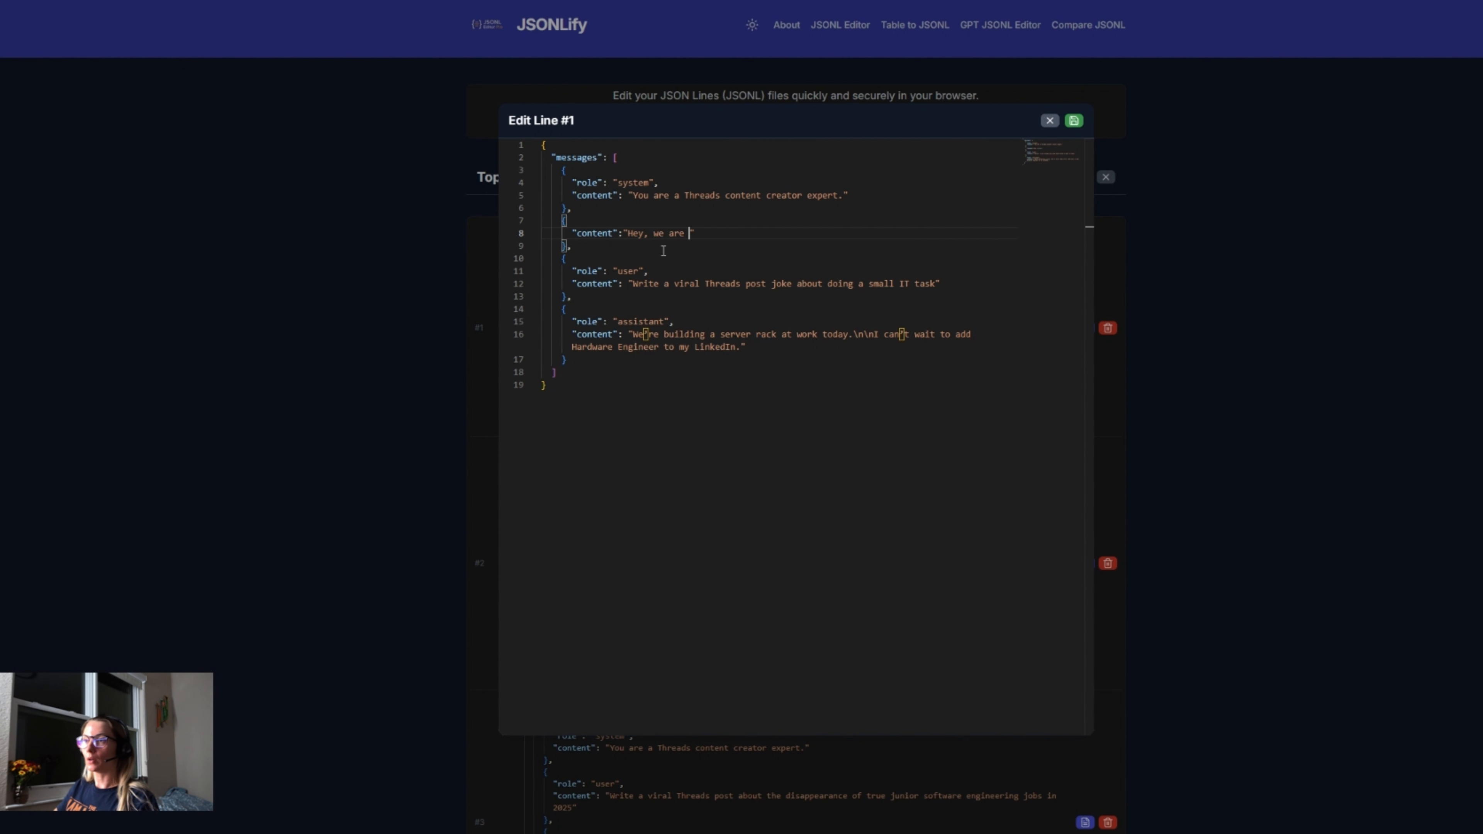
{"action": "type", "text": "t jo"}
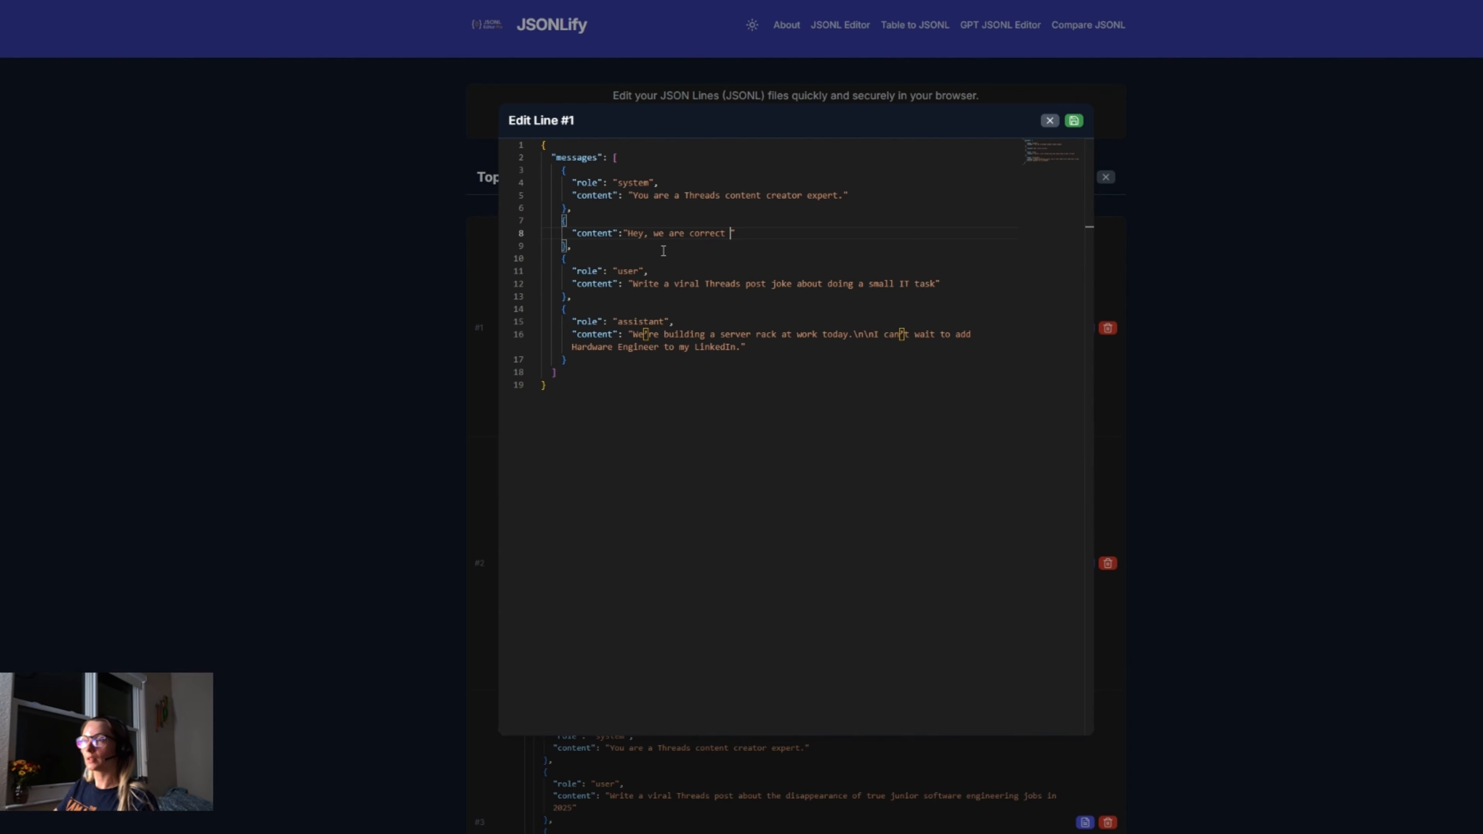
{"action": "type", "text": "o"}
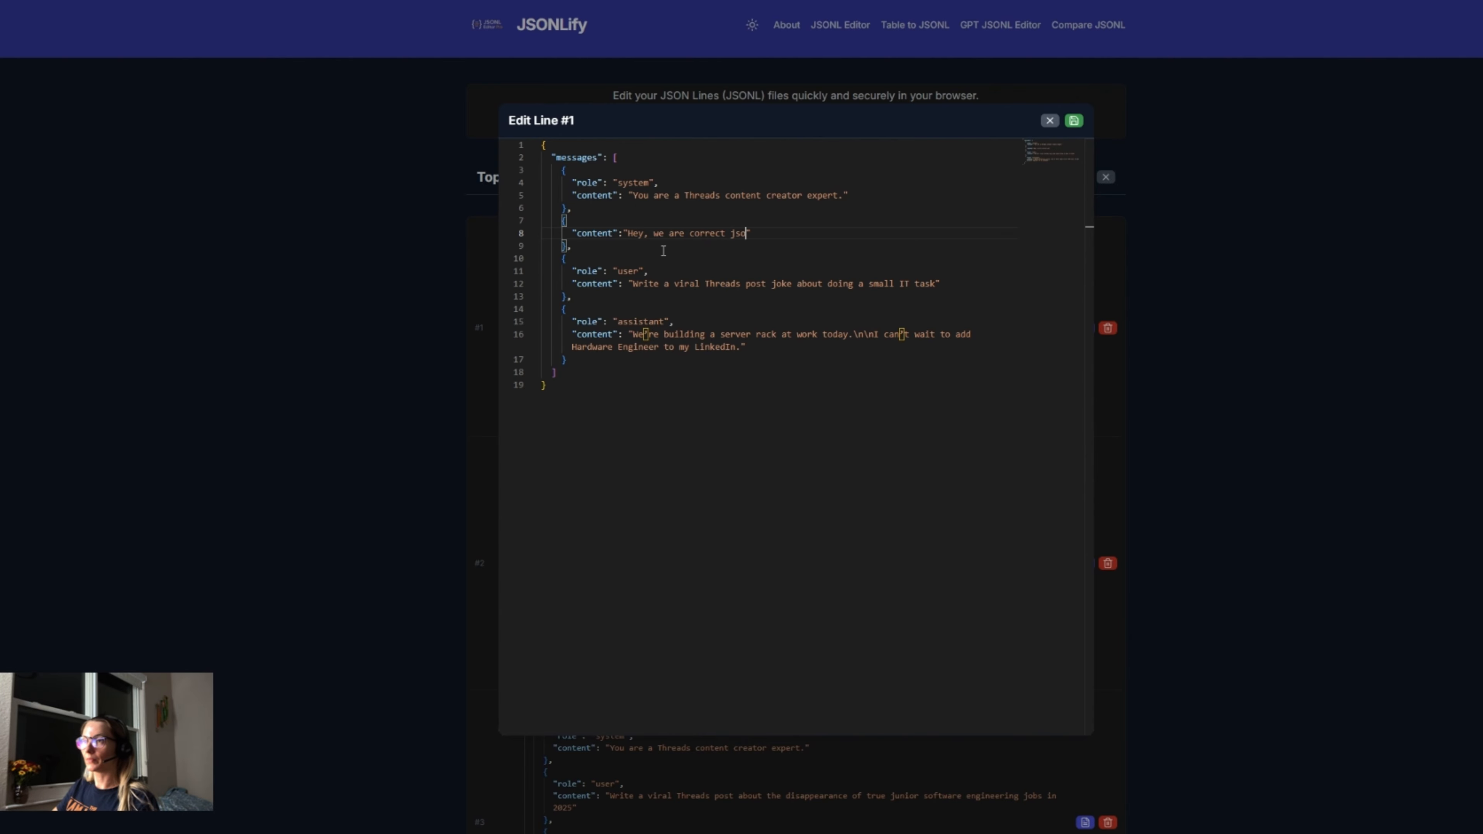
{"action": "type", "text": "n.Congrat"}
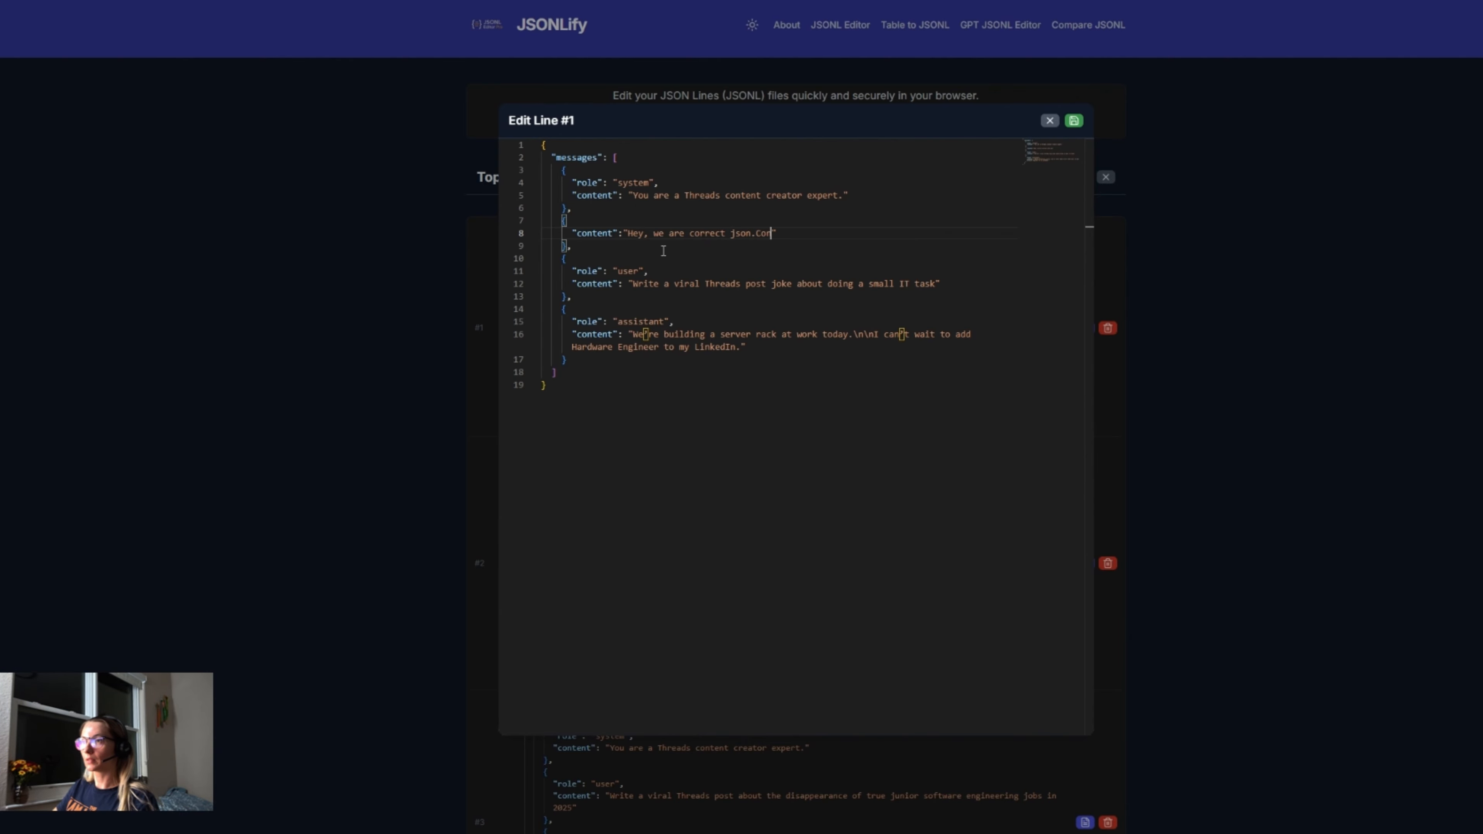
{"action": "type", "text": "s!"}
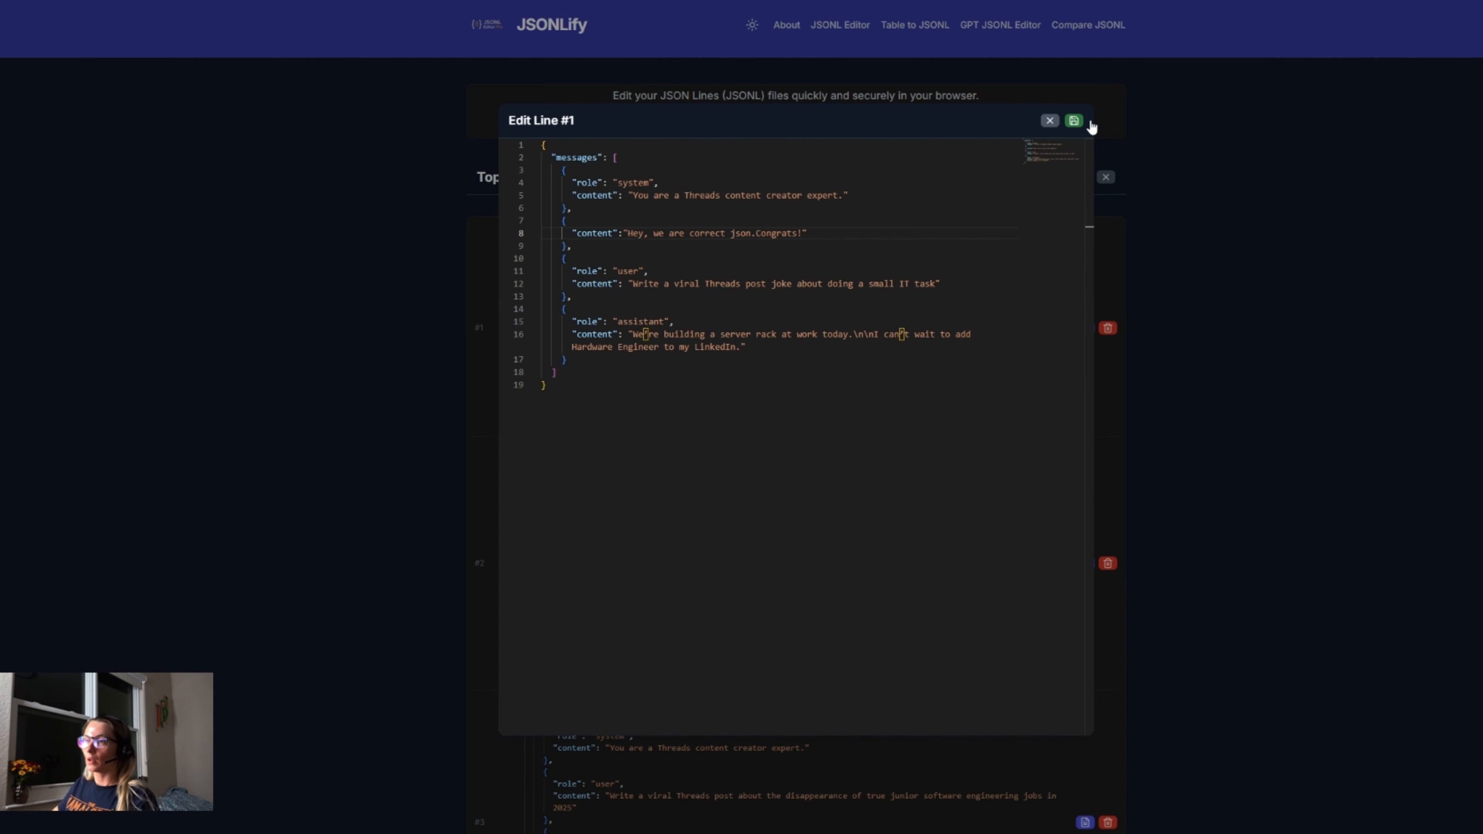
{"action": "left_click", "coordinate": [1074, 121]}
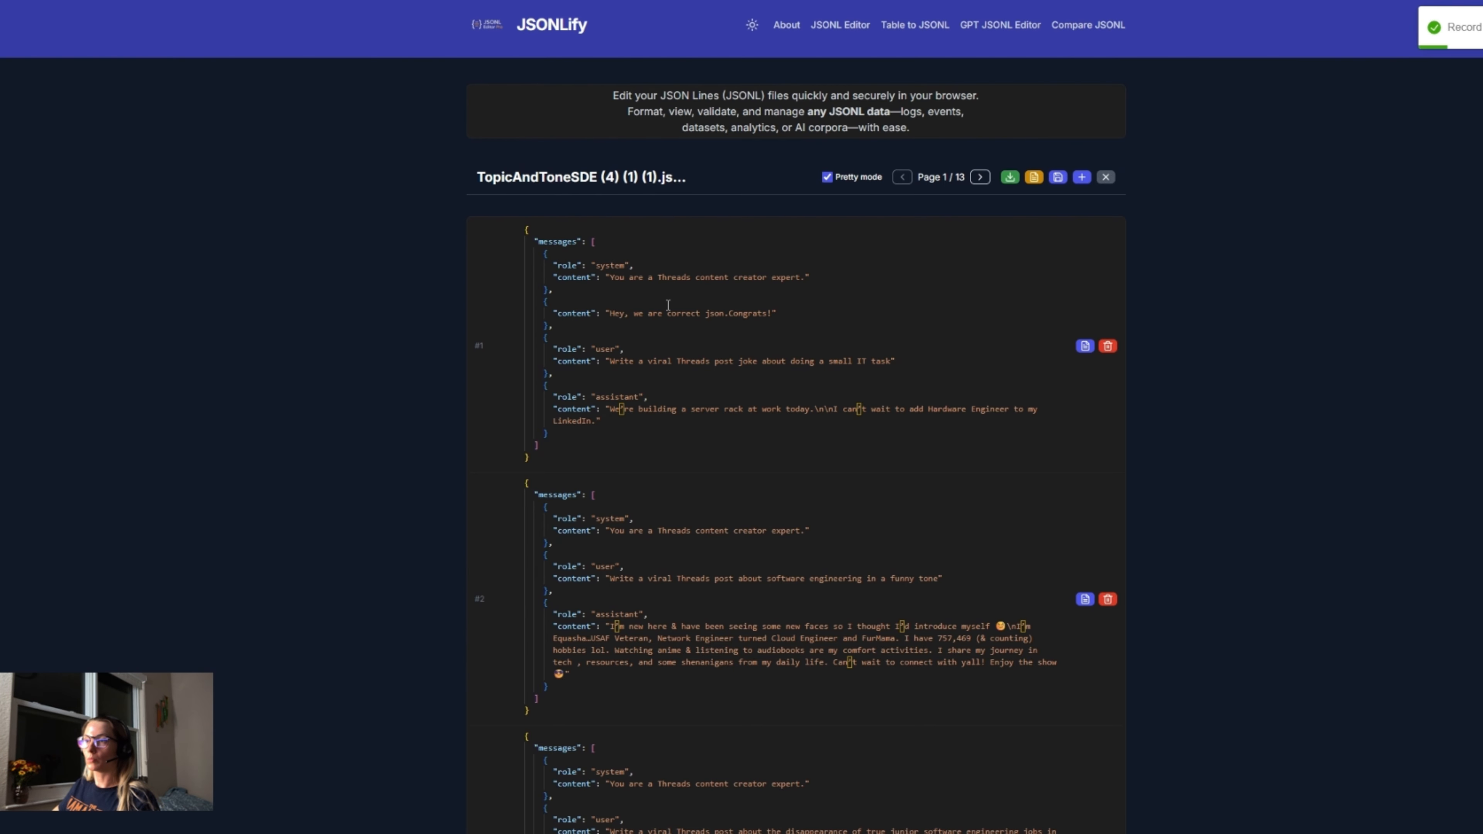
- Check the available export formats for the file and close the export dialog without downloading
{"action": "left_click", "coordinate": [1011, 178]}
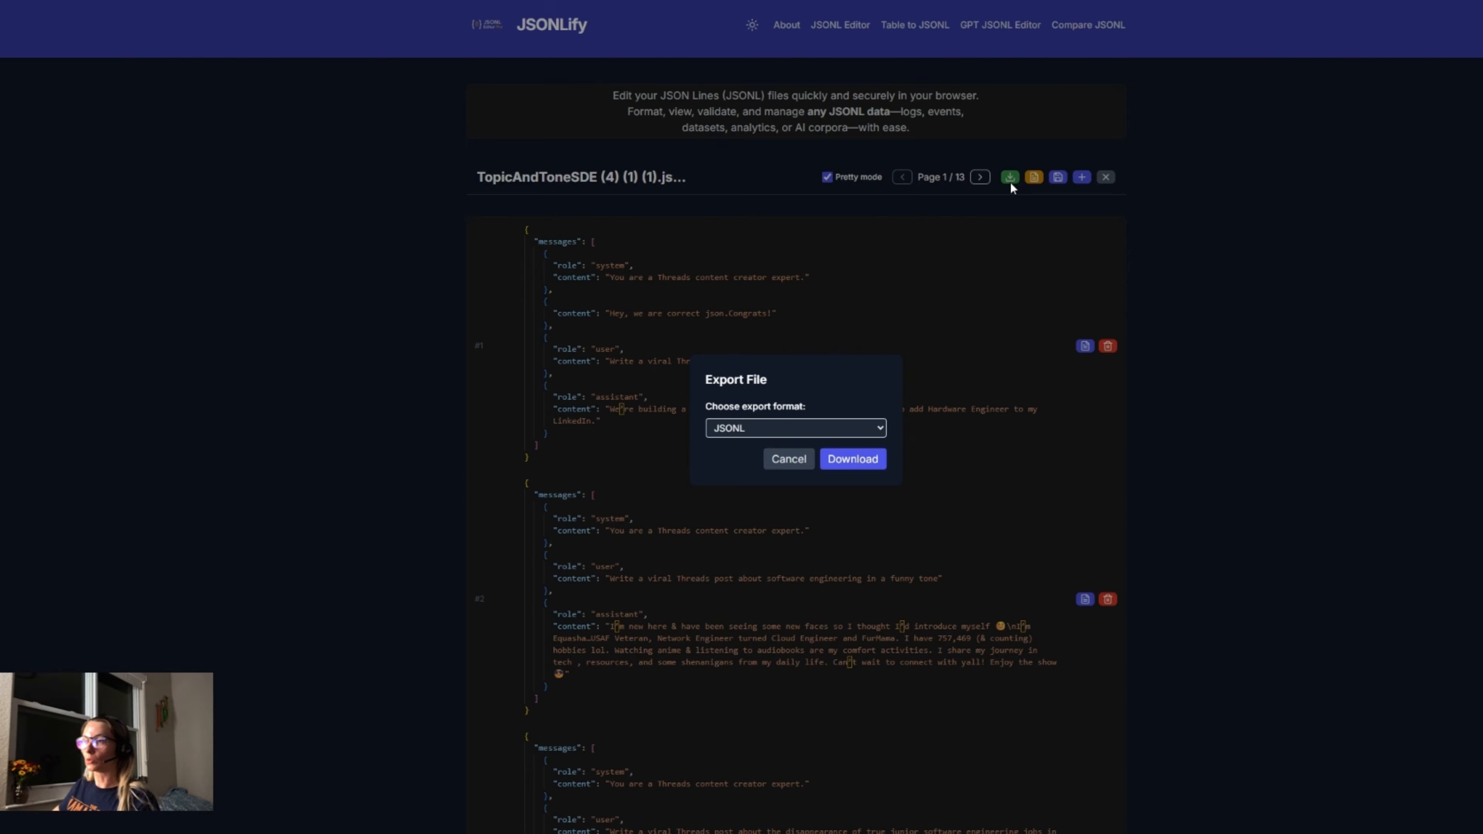
{"action": "left_click", "coordinate": [780, 429]}
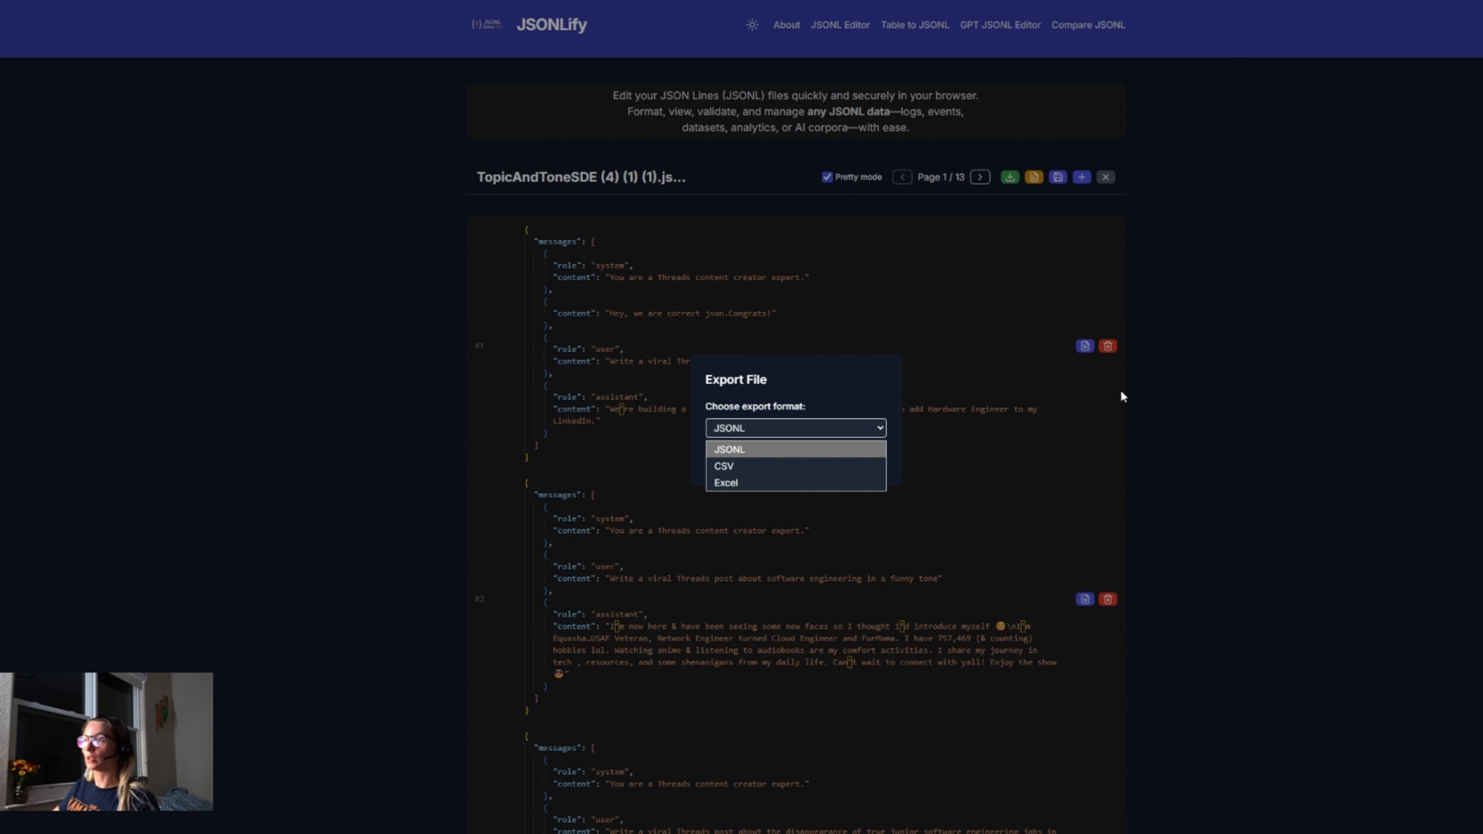
{"action": "left_click", "coordinate": [1171, 353]}
{"action": "left_click", "coordinate": [795, 462]}
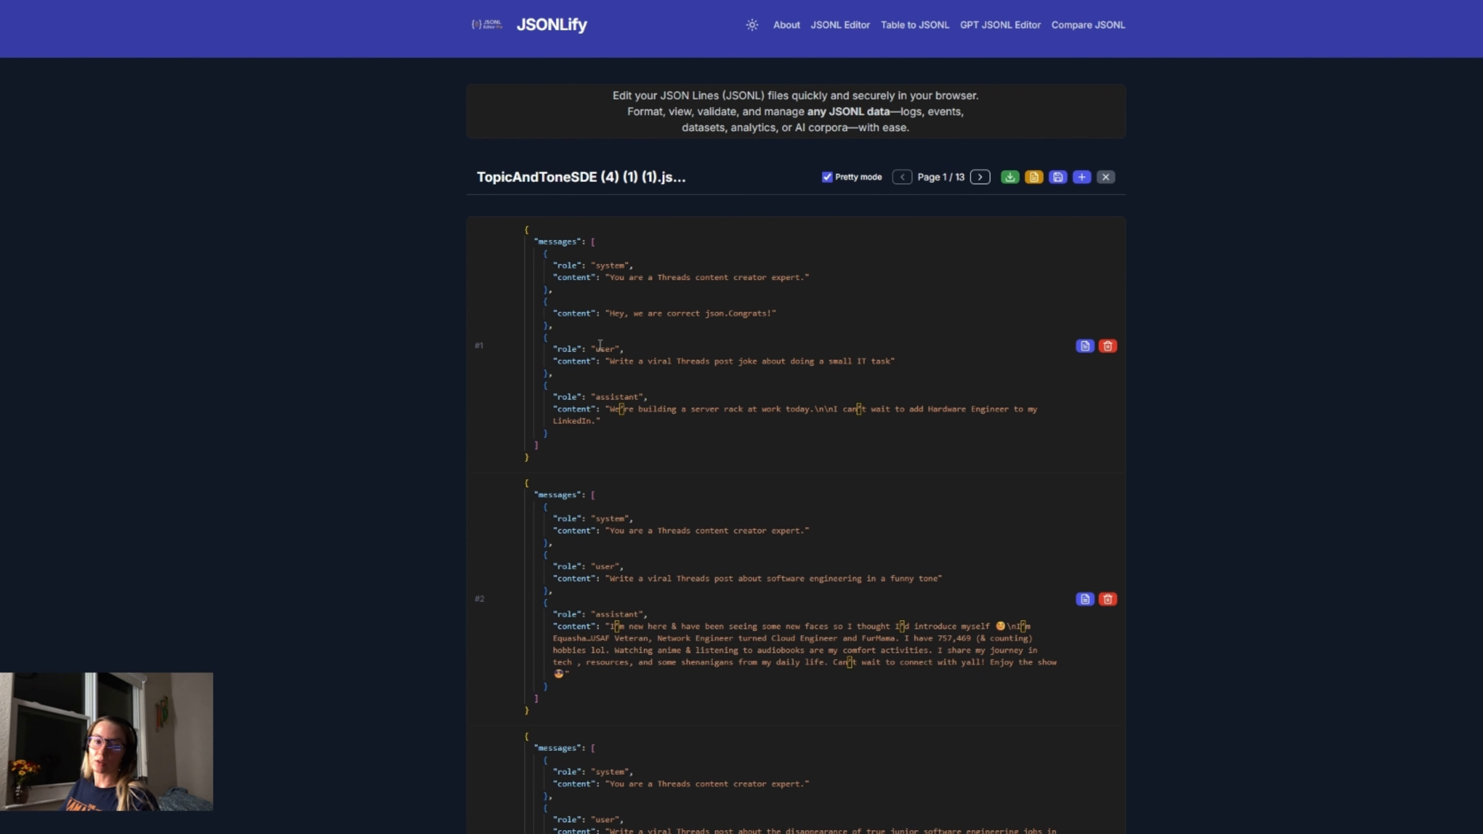
- Insert an empty {} object followed by a comma after the user message in record #2 and save the record
{"action": "left_click", "coordinate": [1084, 602]}
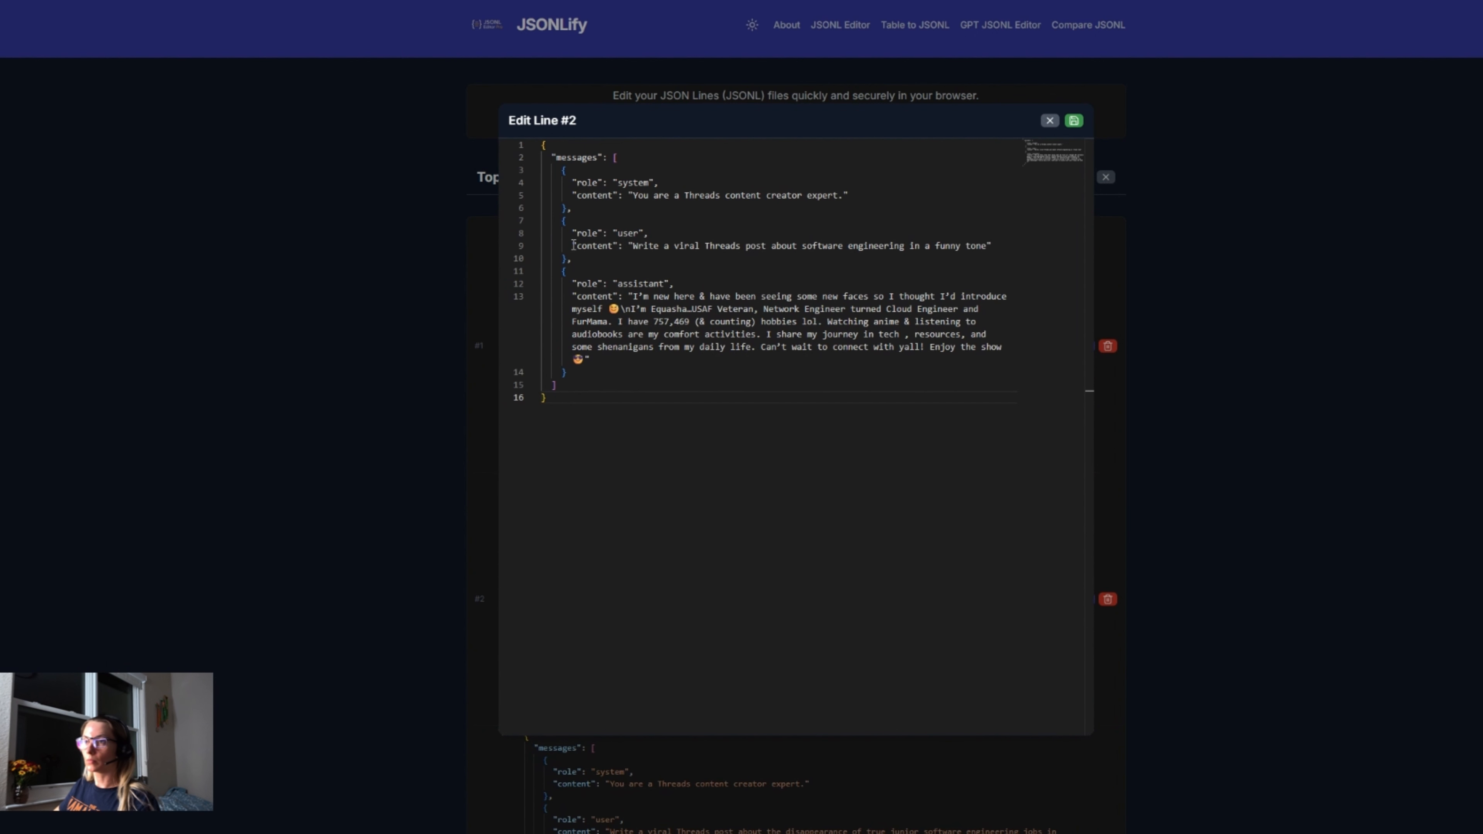
{"action": "left_click", "coordinate": [578, 260]}
{"action": "key", "text": "Return"}
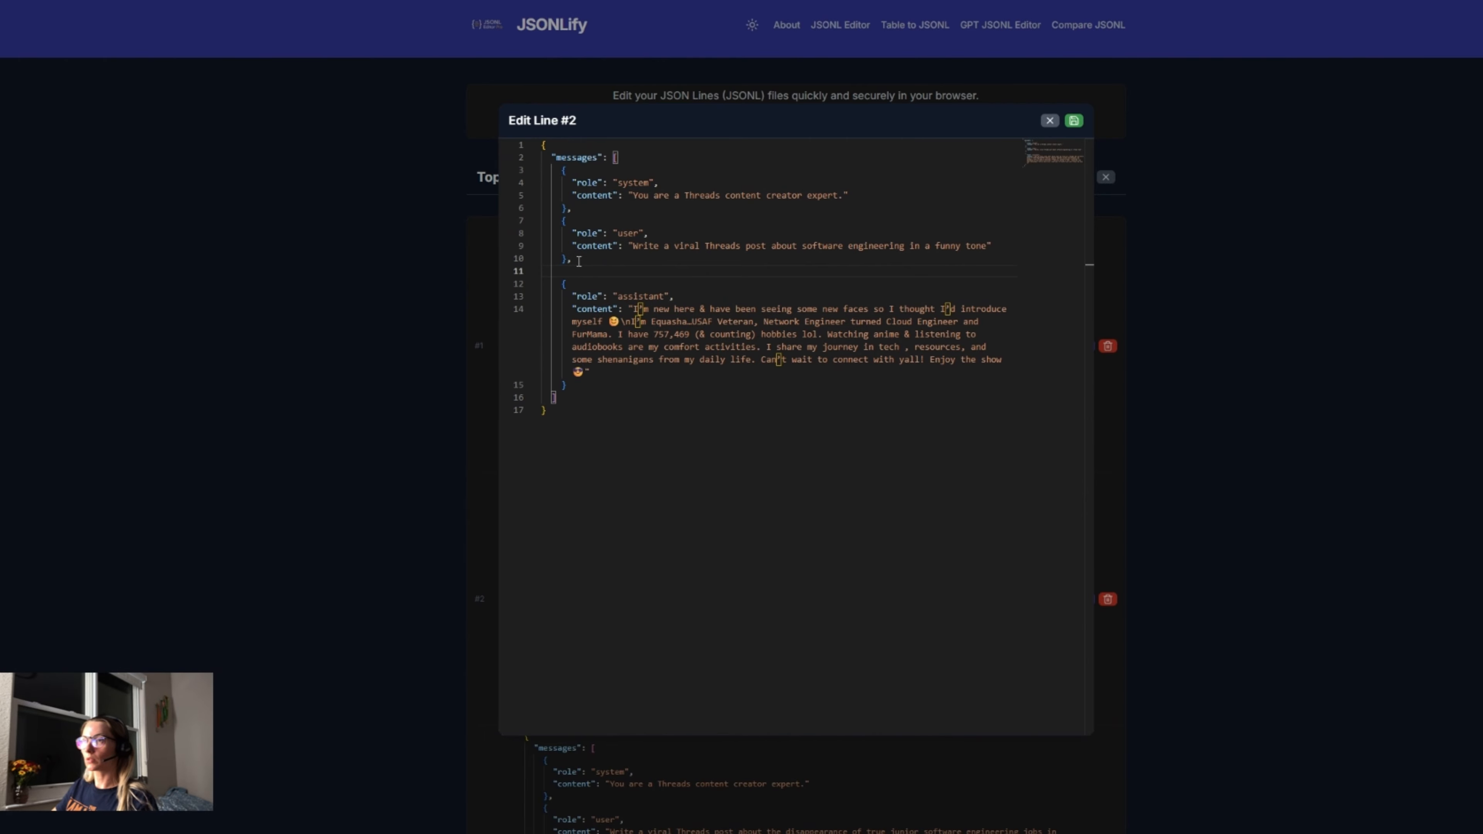
{"action": "type", "text": "{"}
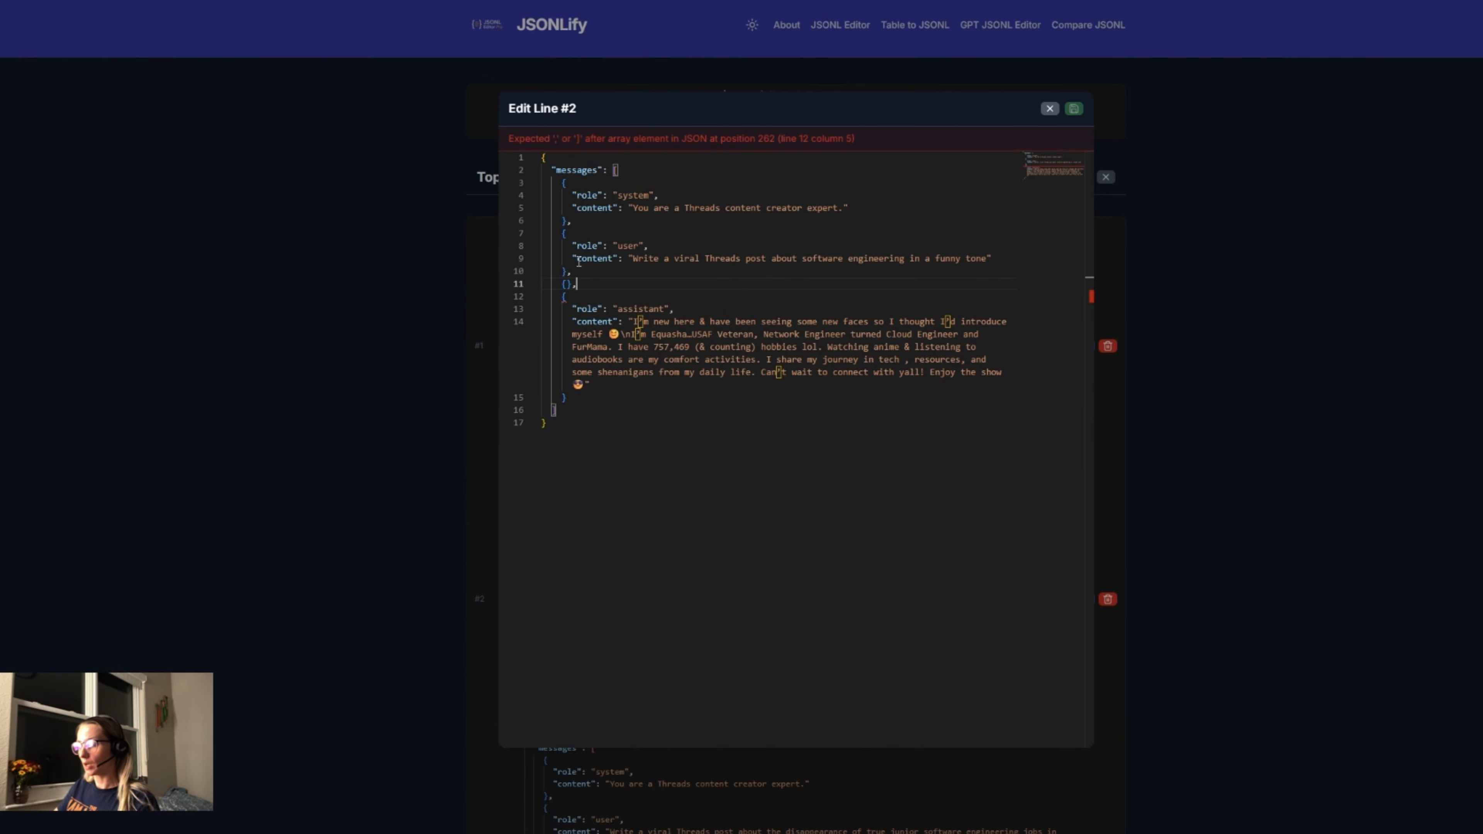
{"action": "type", "text": "},"}
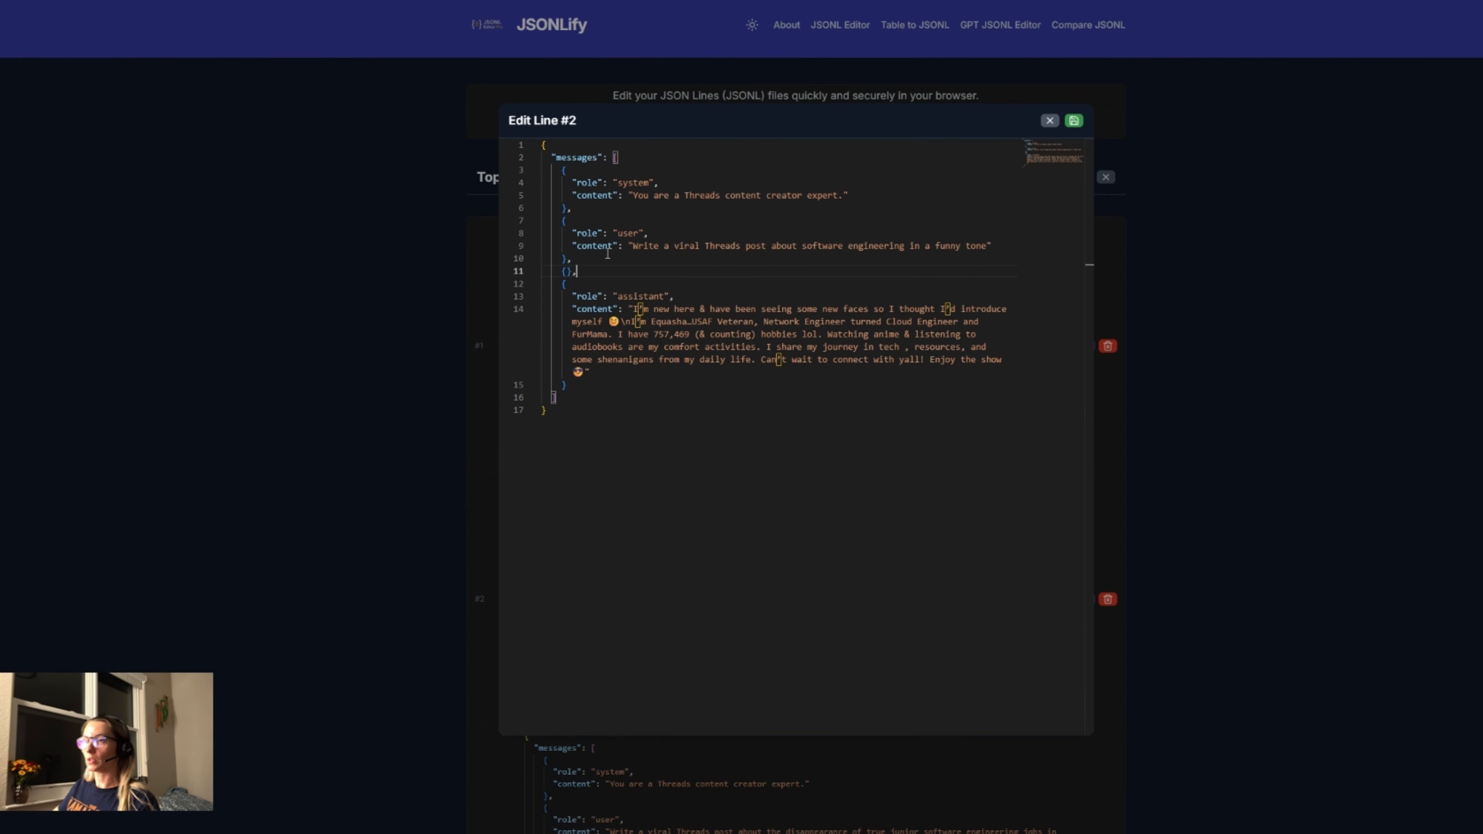
{"action": "left_click", "coordinate": [1074, 121]}
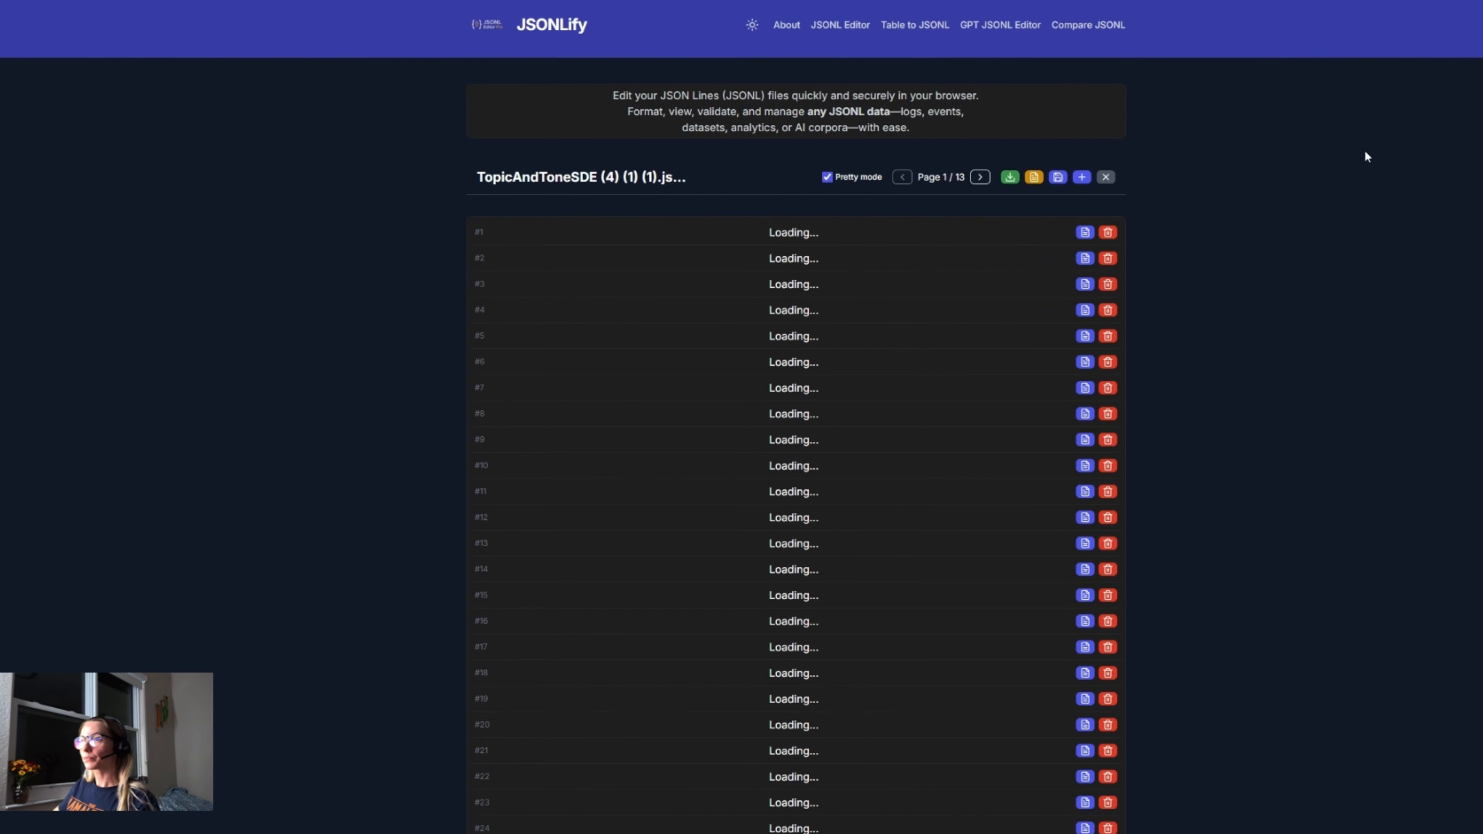
- Export the edited file in Excel format and download it
{"action": "left_click", "coordinate": [1010, 178]}
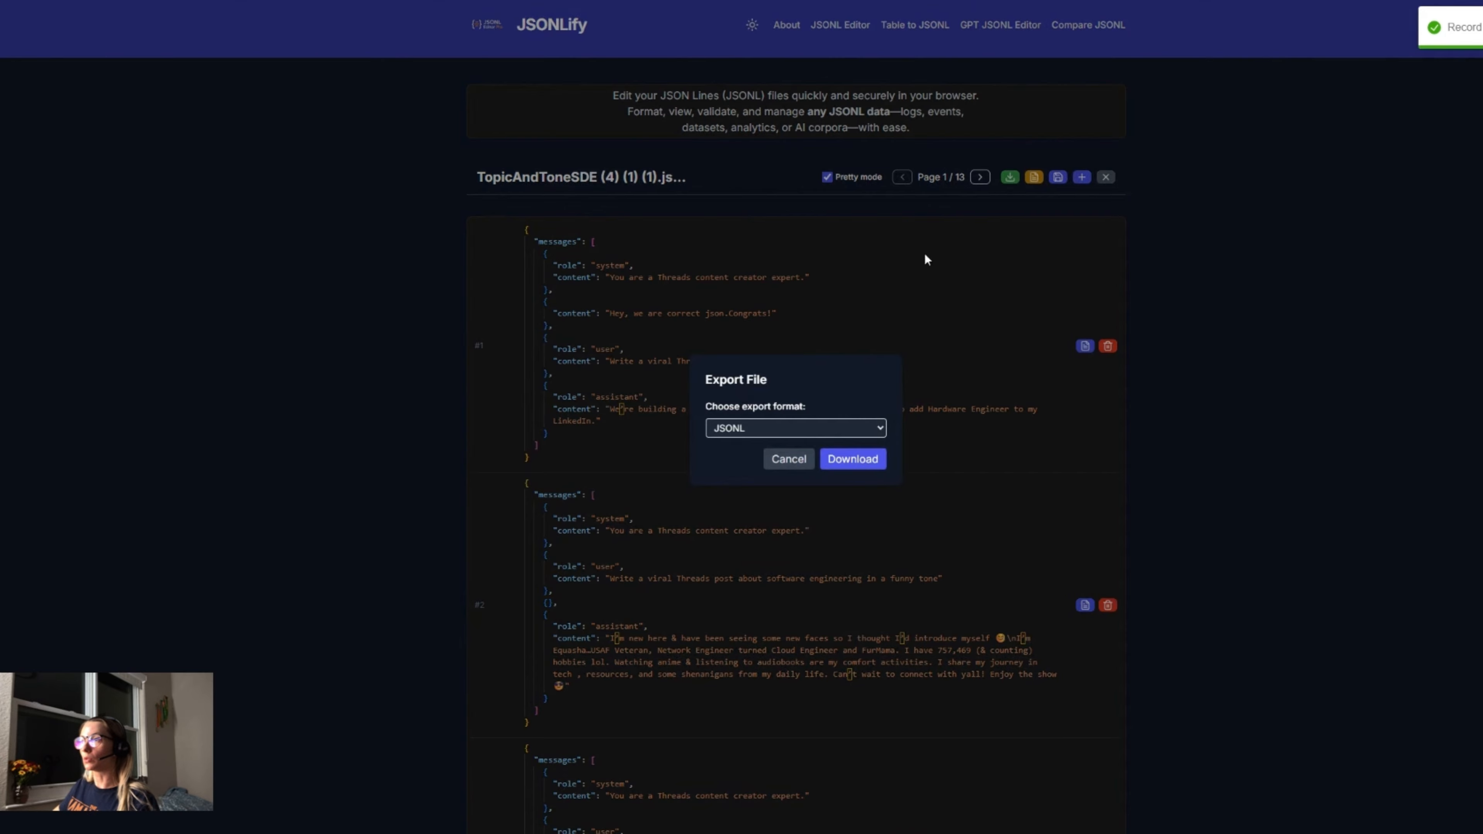
{"action": "left_click", "coordinate": [829, 429]}
{"action": "left_click", "coordinate": [759, 480]}
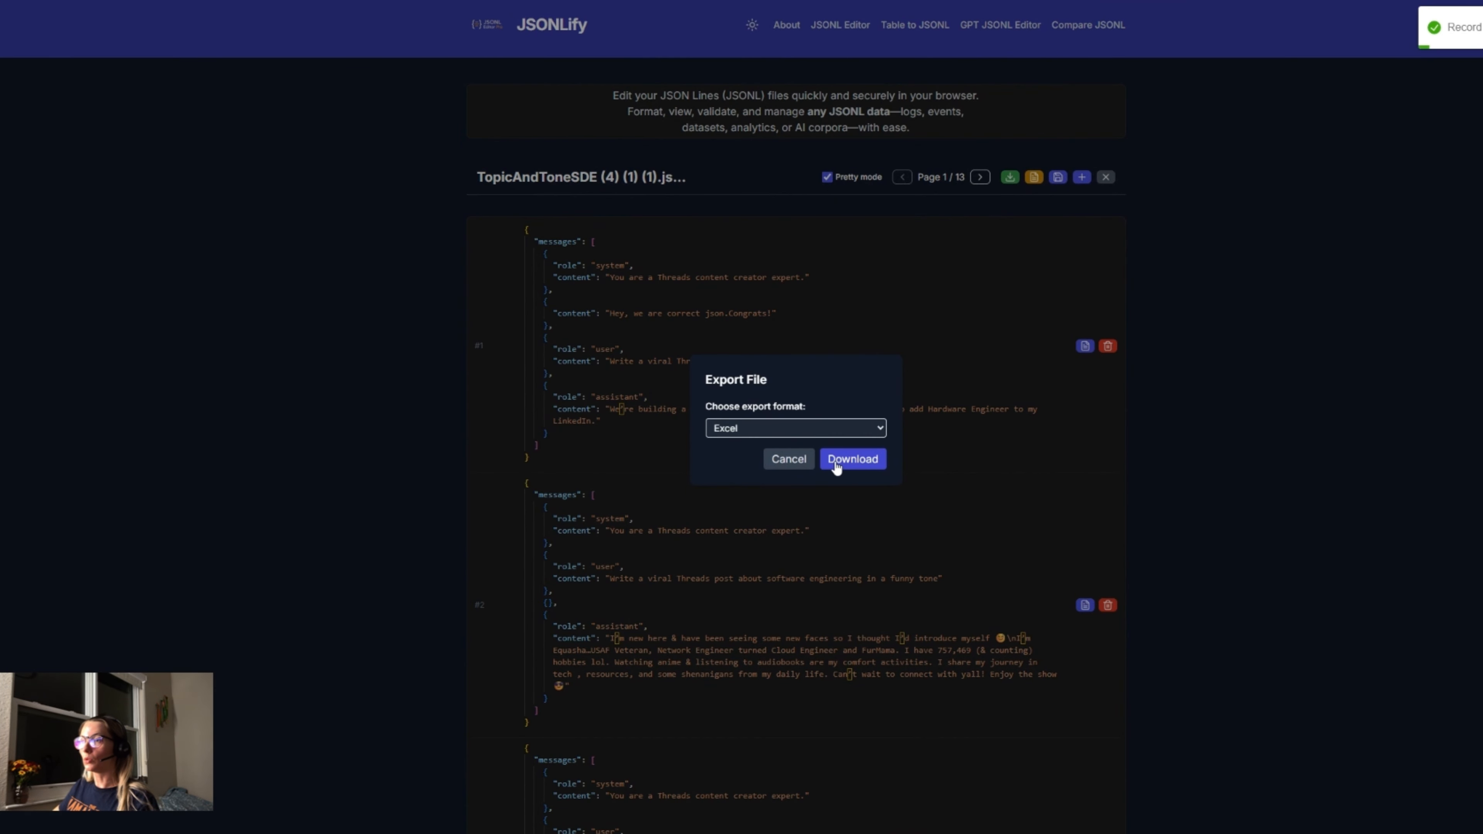
{"action": "left_click", "coordinate": [836, 461]}
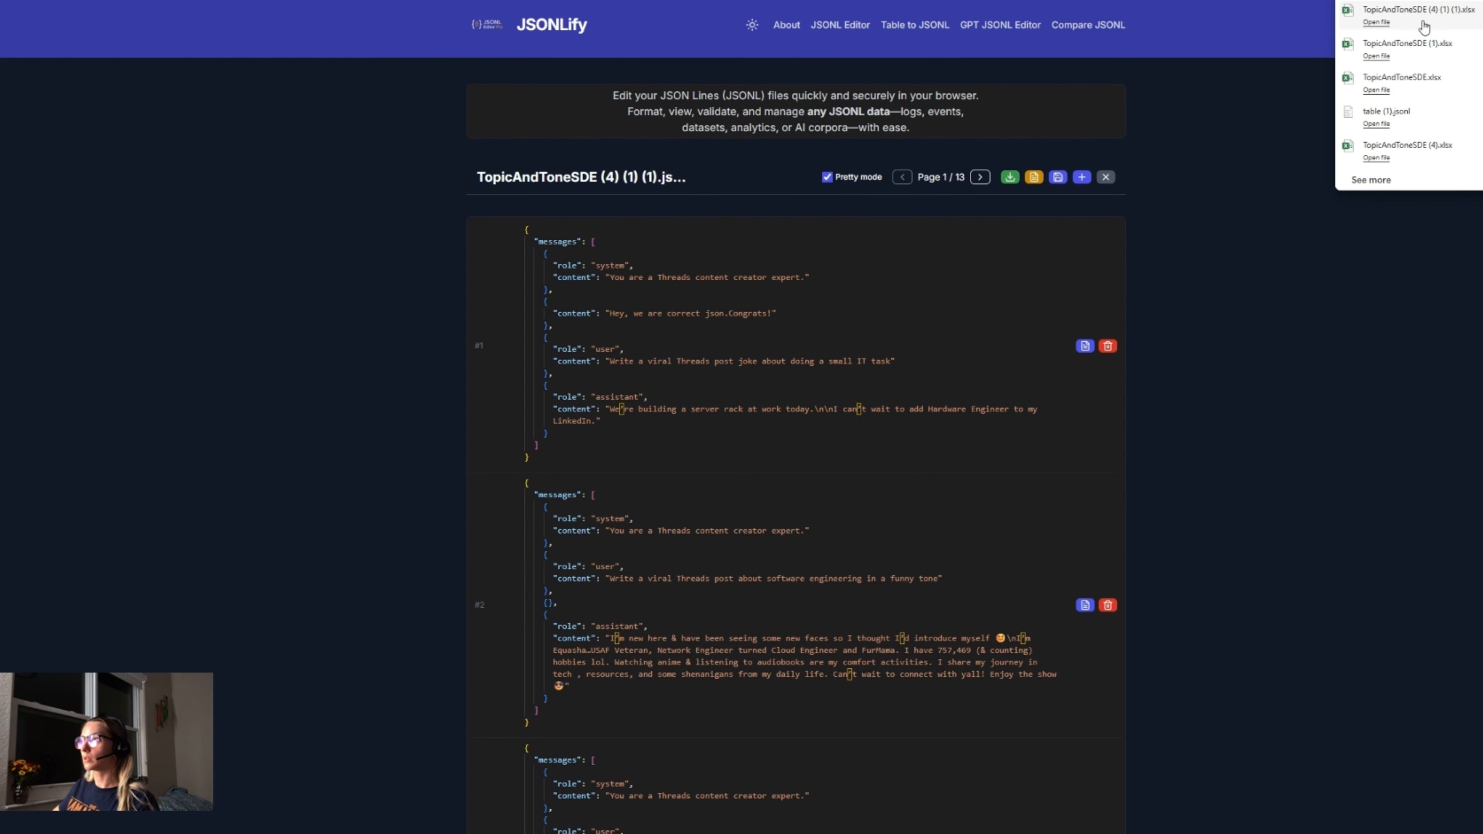
- Open the downloaded TopicAndToneSDE (4) (1) (1).xlsx in Excel and compare it with the added content entry in JSONLify's record #1
{"action": "left_click", "coordinate": [1425, 26]}
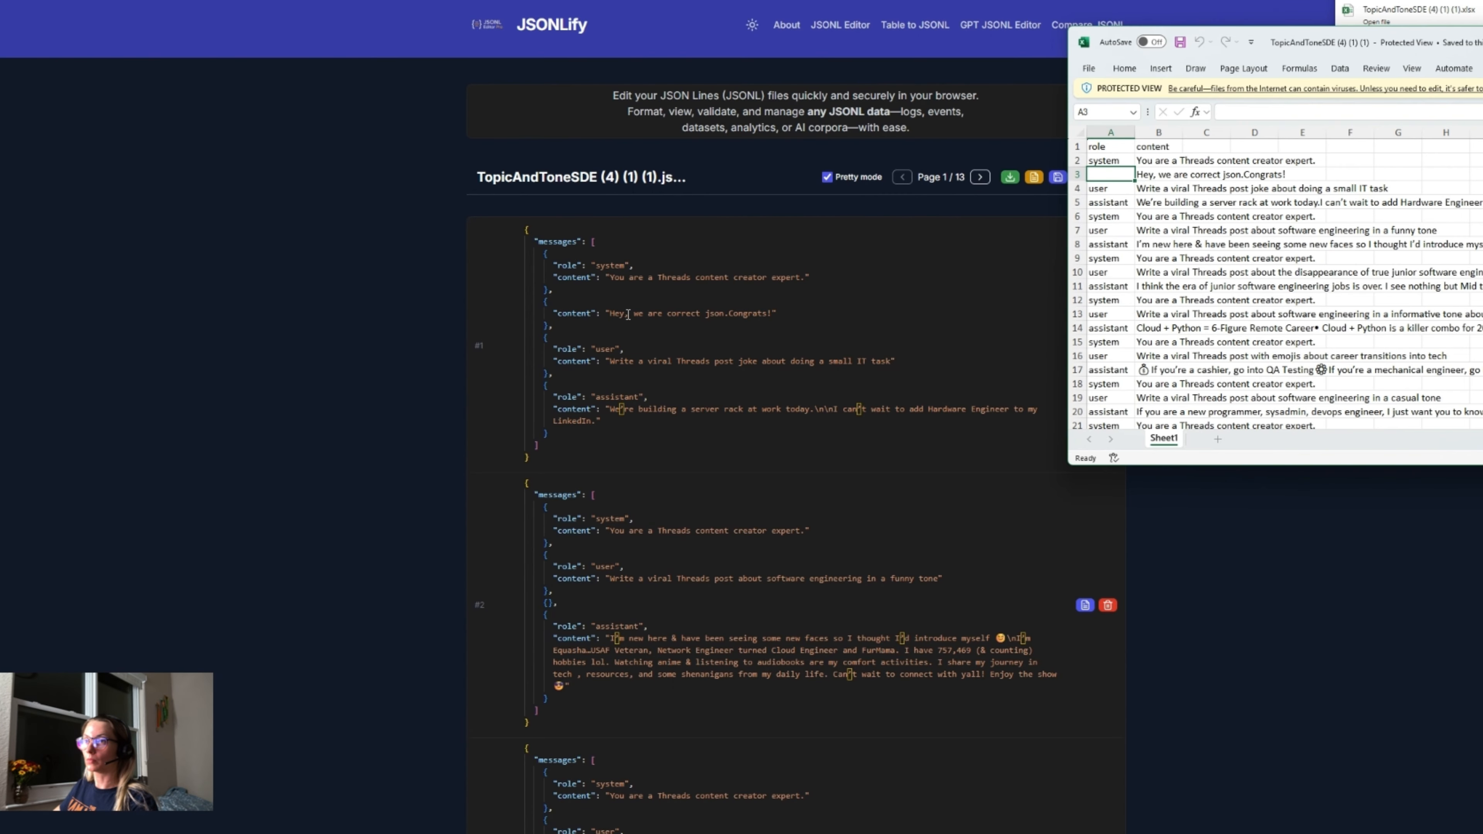
{"action": "left_click", "coordinate": [596, 313]}
{"action": "left_click", "coordinate": [562, 314]}
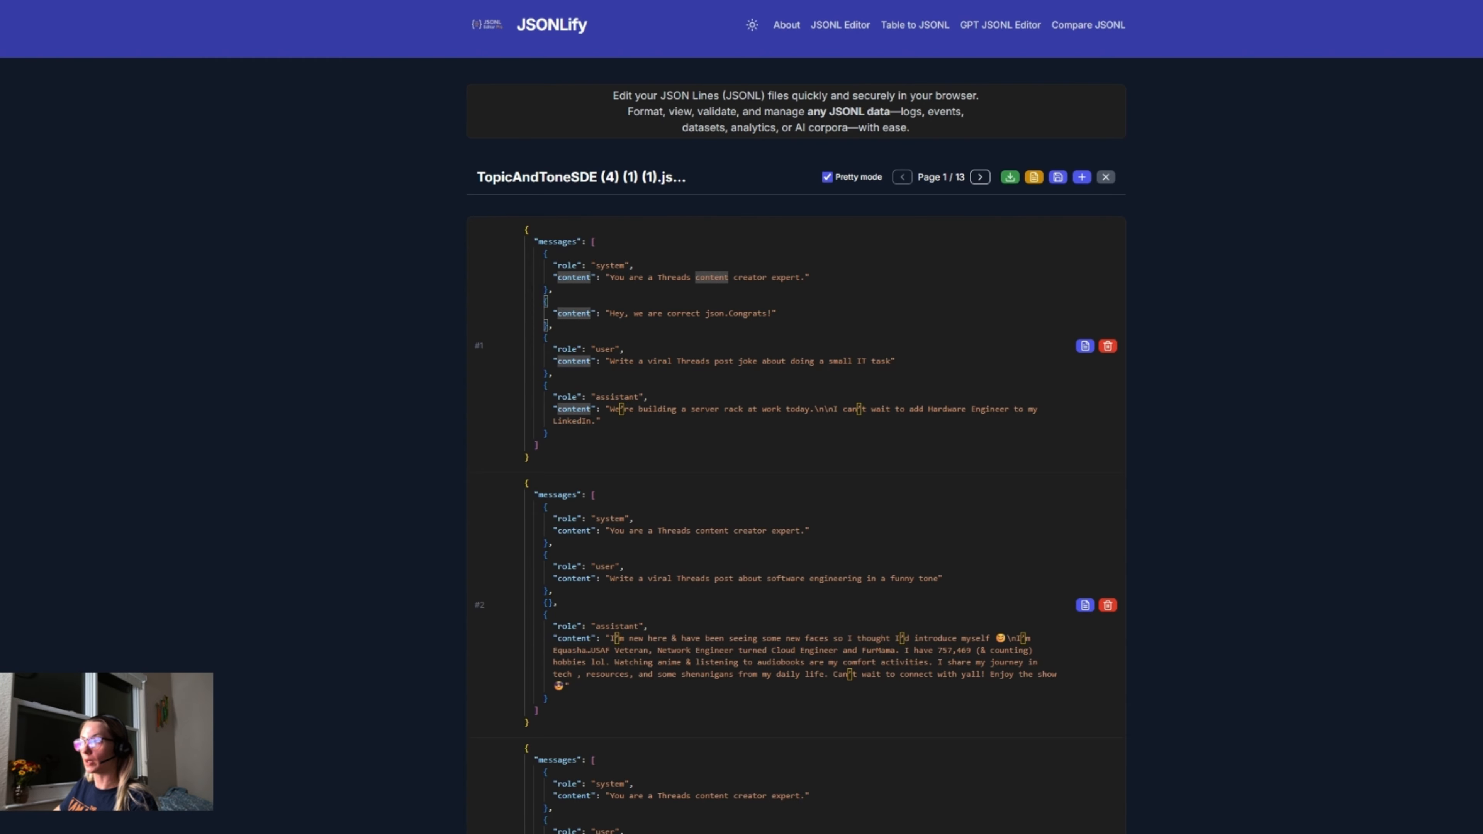
- Switch back to the Excel workbook, move its window fully into view, and copy the range A1:K7
{"action": "key", "text": "alt+Tab"}
{"action": "left_click_drag", "start_coordinate": [1425, 39], "coordinate": [1254, 147]}
{"action": "left_click", "coordinate": [962, 266]}
{"action": "left_click_drag", "start_coordinate": [919, 253], "coordinate": [1402, 332]}
{"action": "key", "text": "ctrl+c"}
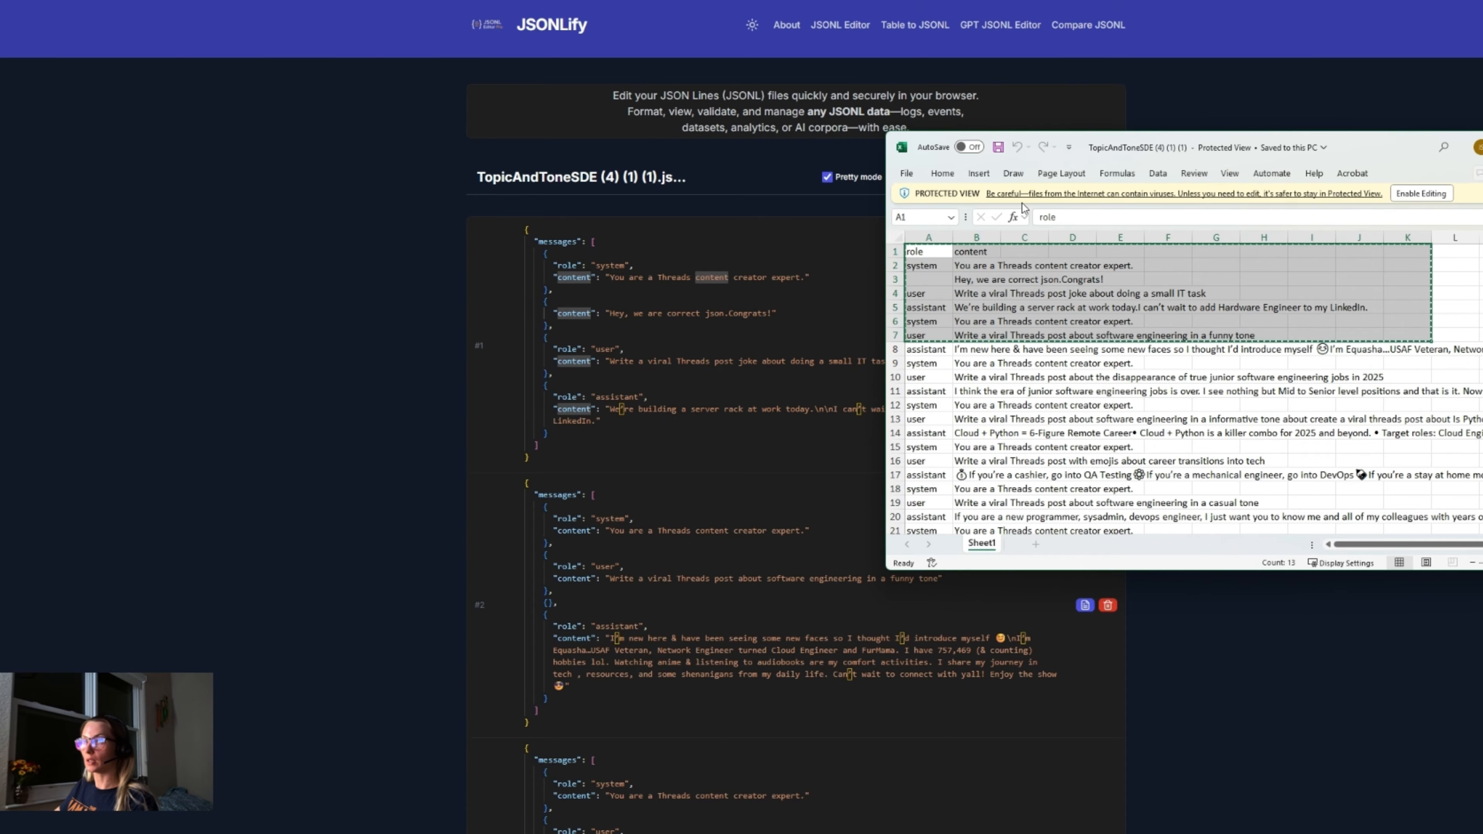
- Return to JSONLify, paste the copied cells into the Table to JSONL converter from its first header cell, and convert them to JSONL
{"action": "left_click", "coordinate": [1112, 94]}
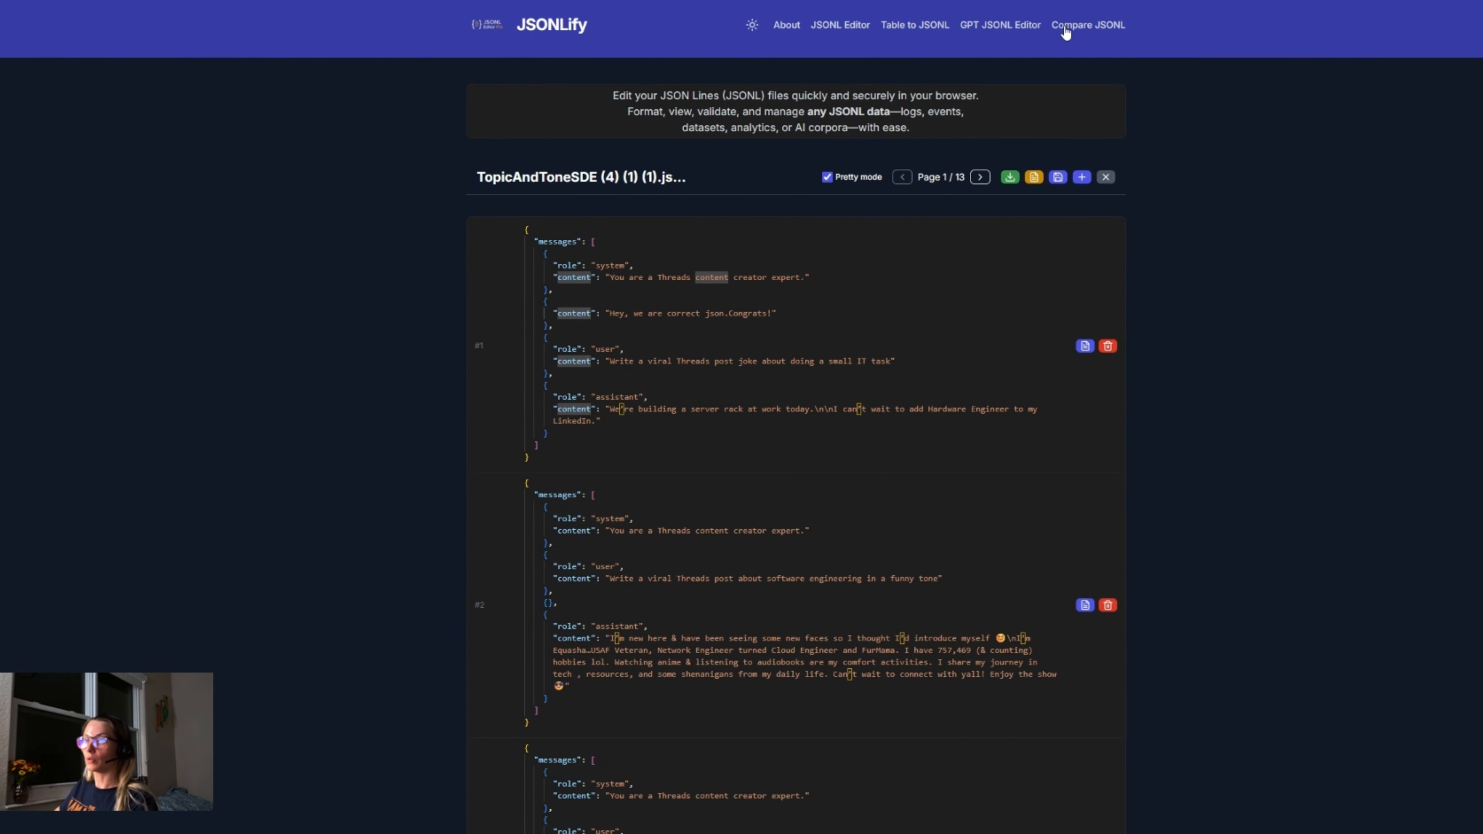
{"action": "left_click", "coordinate": [902, 29]}
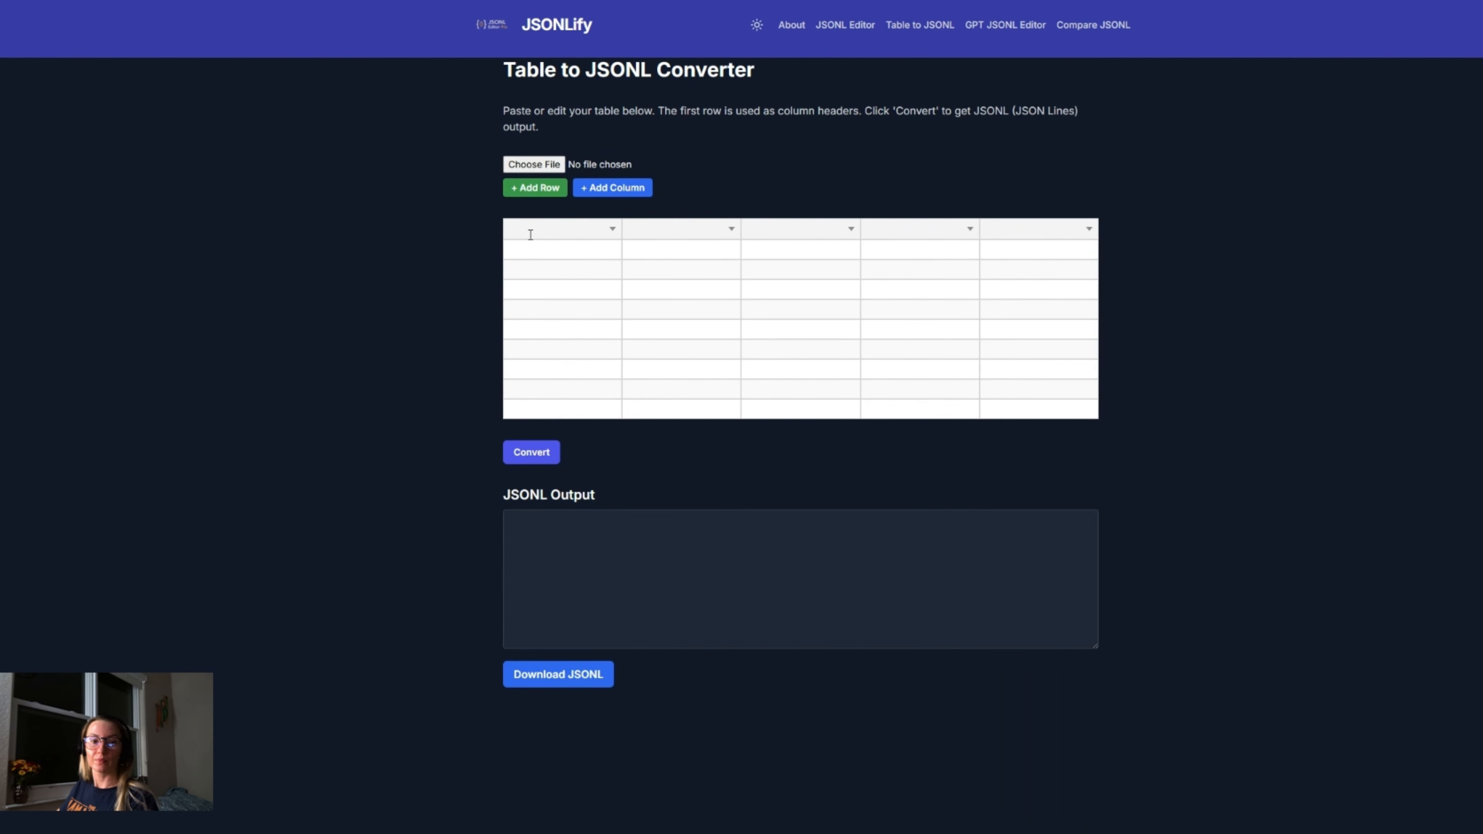
{"action": "left_click", "coordinate": [528, 230]}
{"action": "key", "text": "ctrl+v"}
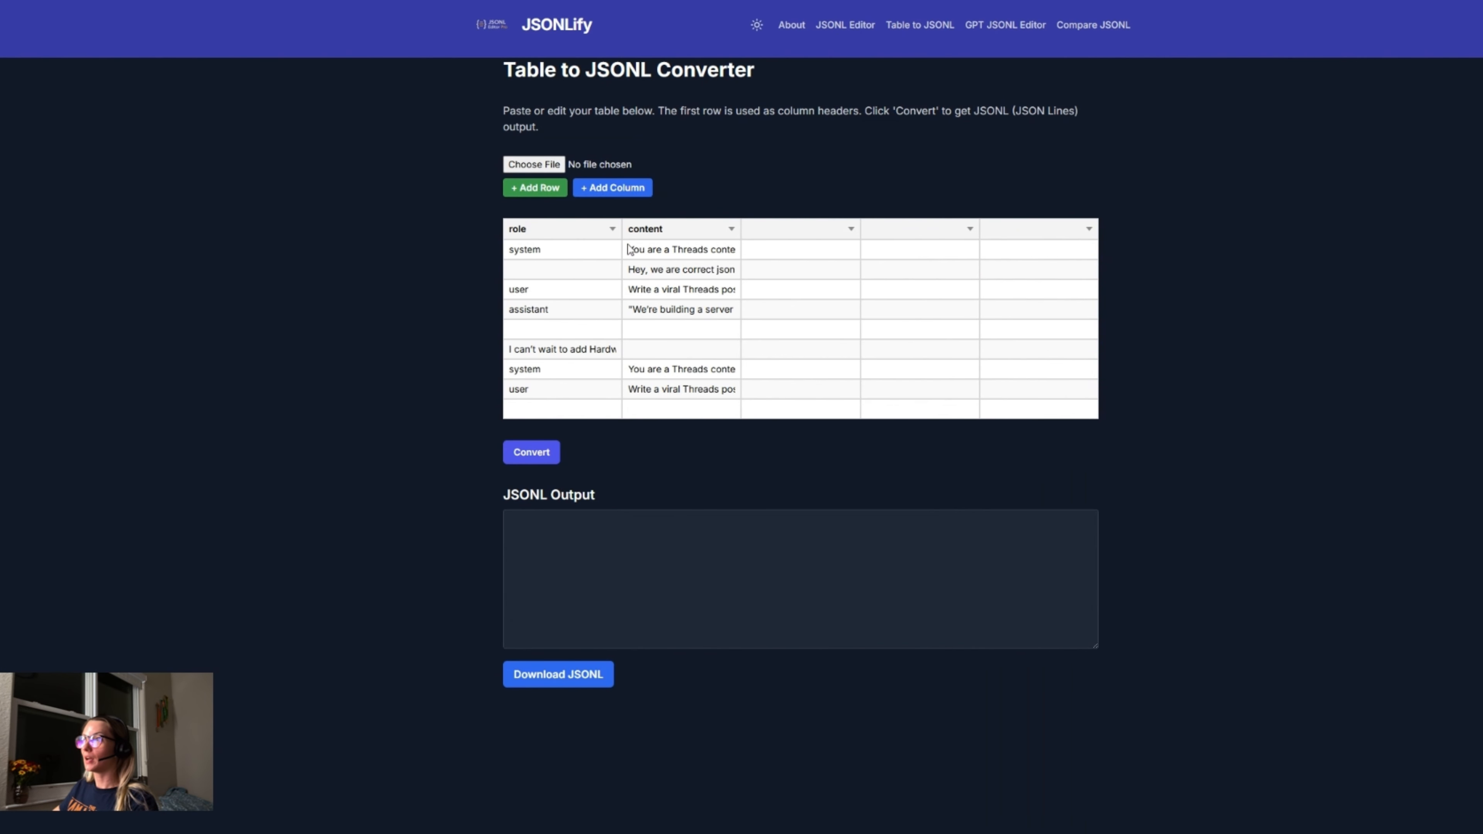
{"action": "left_click", "coordinate": [533, 458]}
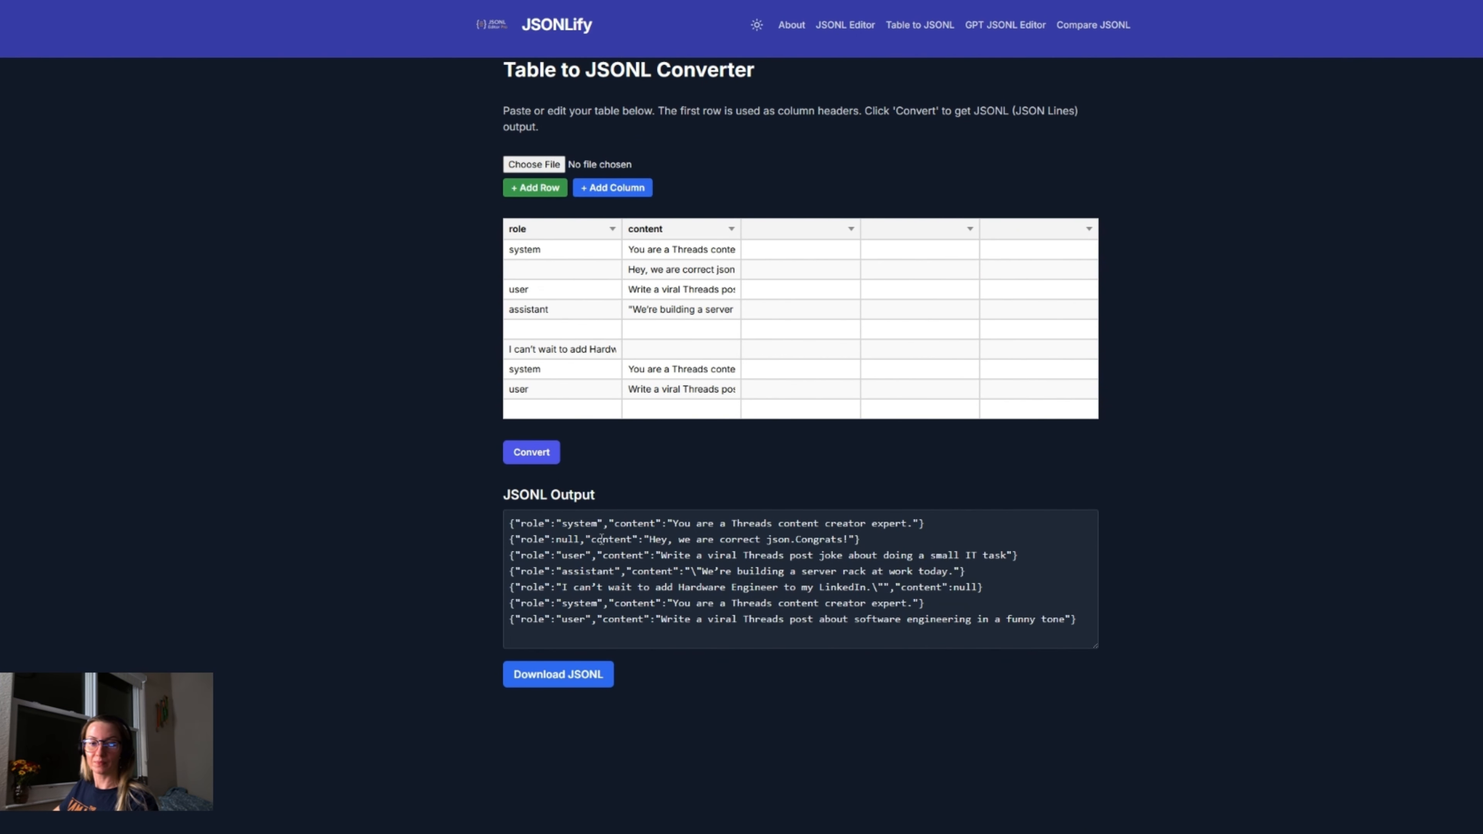